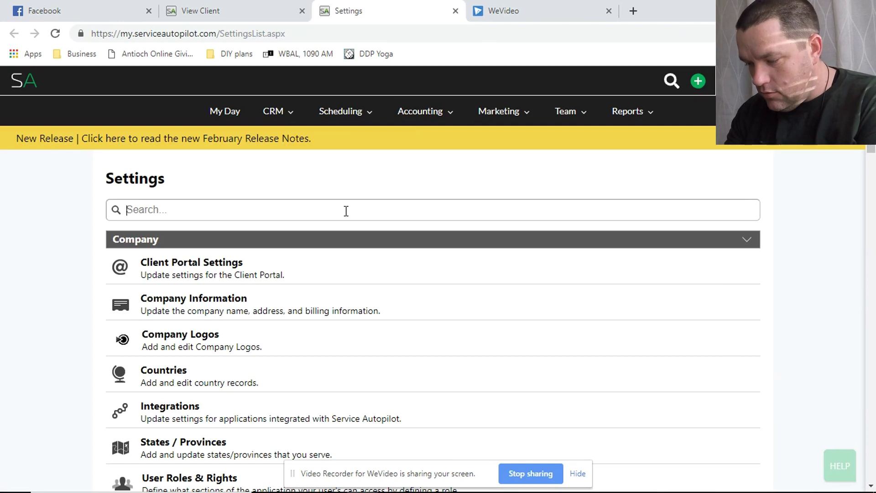
Step: Find the Services settings and open the Mulch Delivery & Installation service for editing
type("servi")
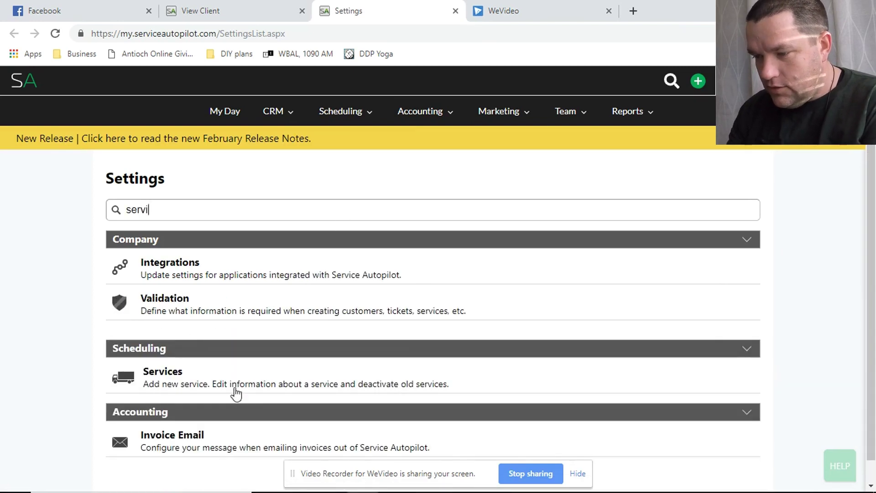
left_click(165, 373)
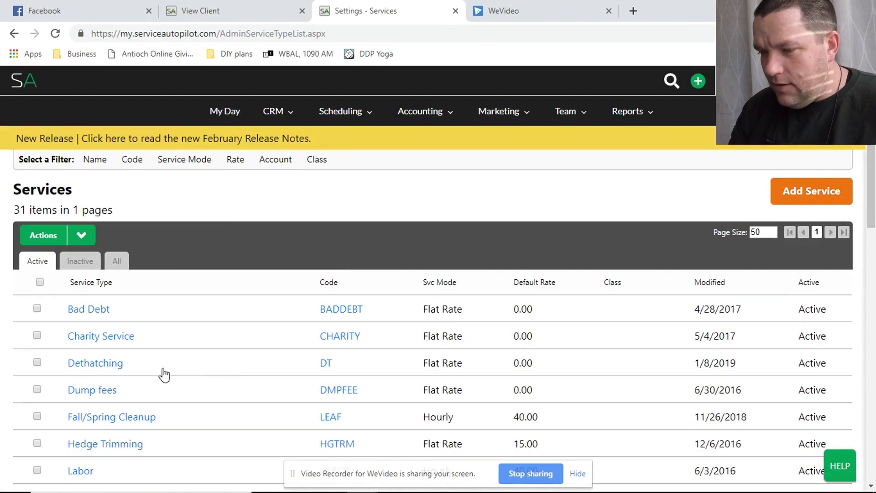
scroll(165, 374, "down", 5)
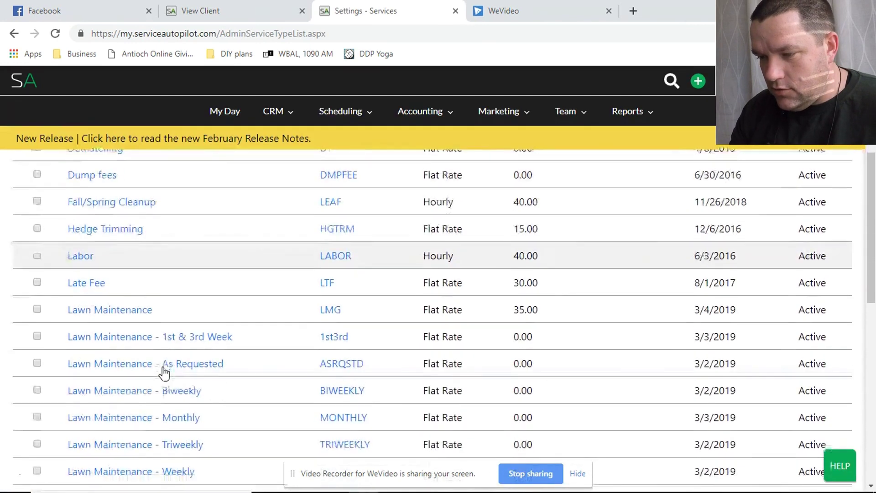
scroll(165, 373, "down", 5)
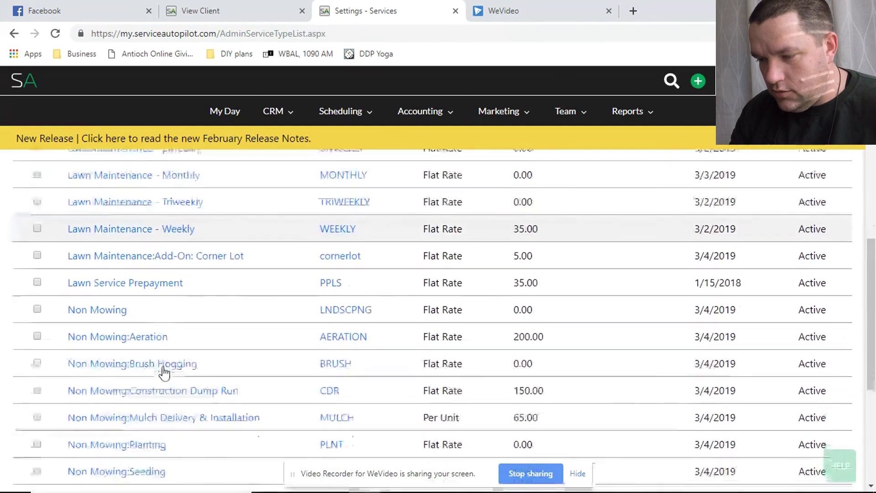
scroll(165, 373, "down", 3)
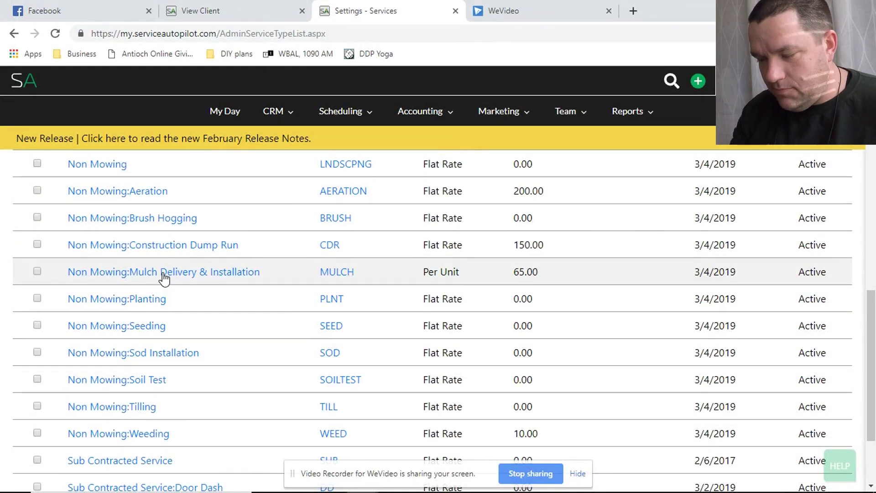
left_click(163, 274)
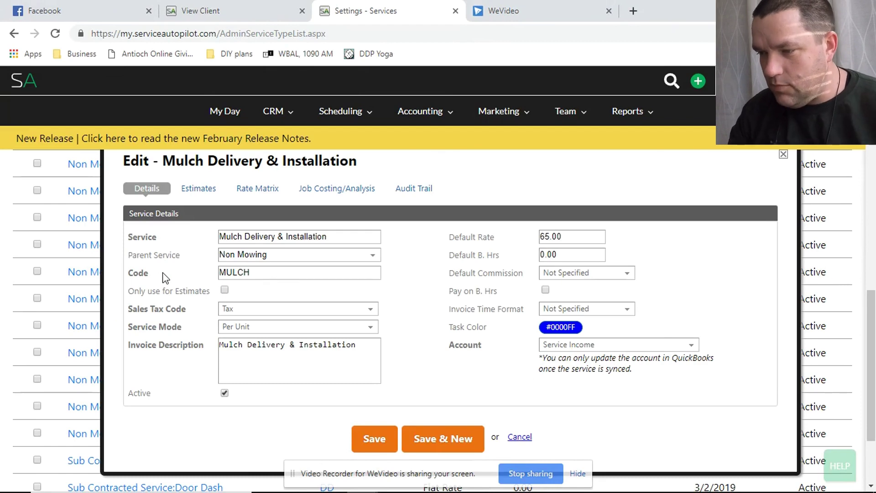
Step: Set the mulch service's rate matrix calculation to Qty X Rate X Visits
left_click(247, 189)
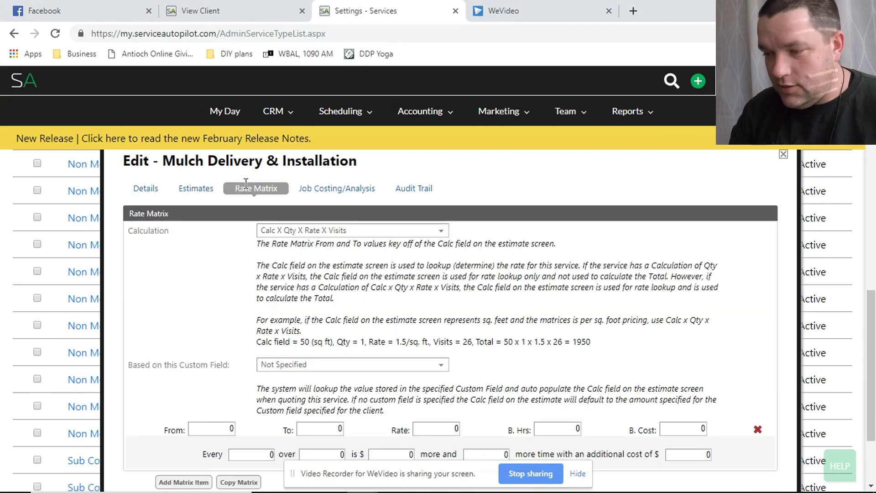
scroll(230, 267, "down", 1)
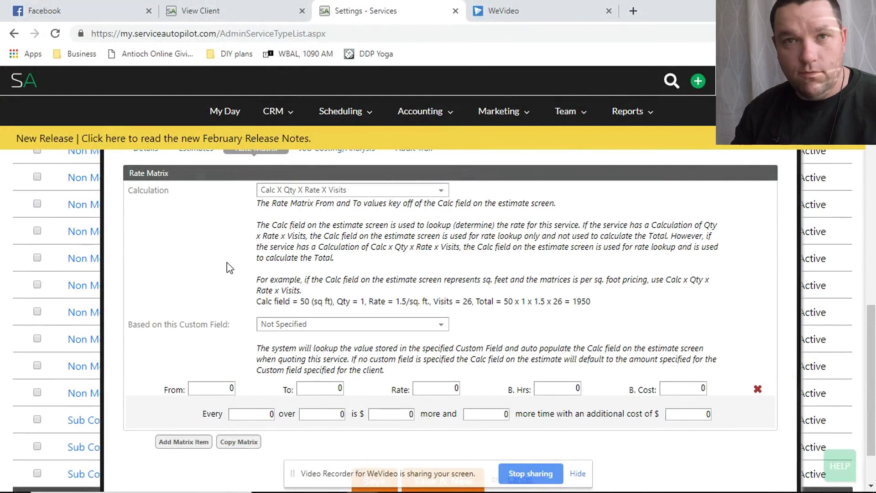
left_click(298, 196)
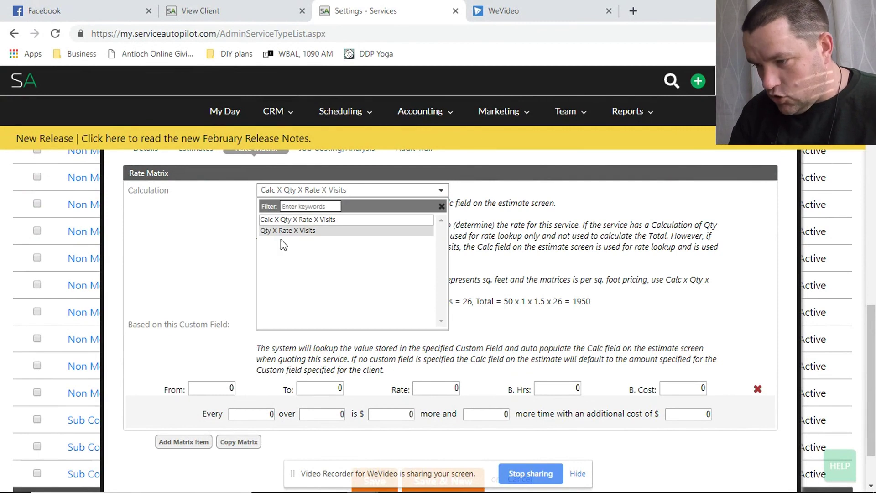
left_click(296, 231)
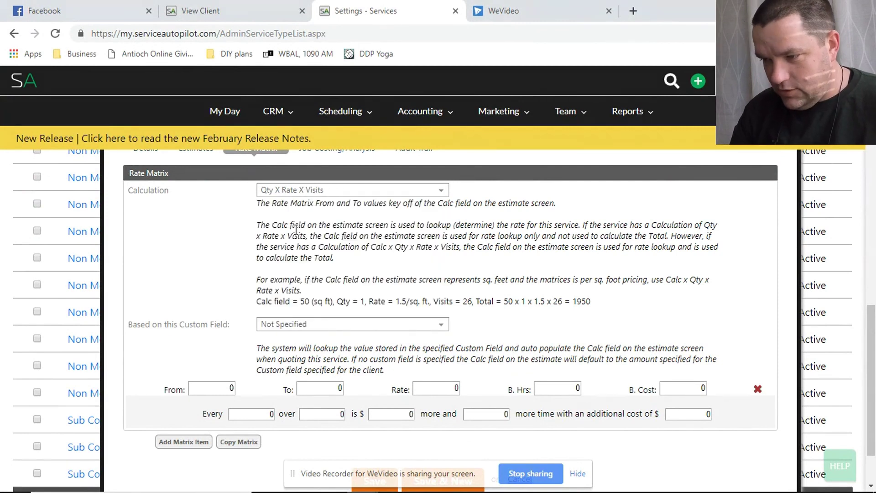
Step: Fill the first rate matrix row from 0 to 100 with a rate of 65 and .5 budgeted hours
scroll(223, 263, "down", 1)
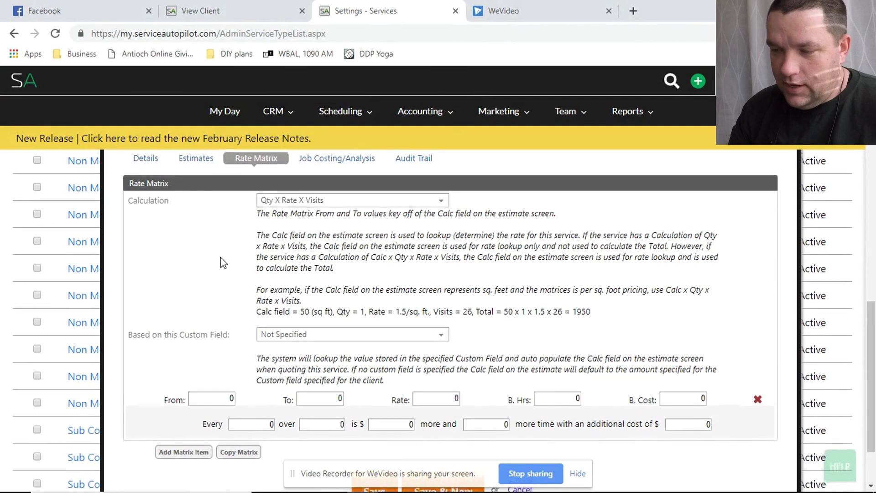
scroll(236, 308, "down", 2)
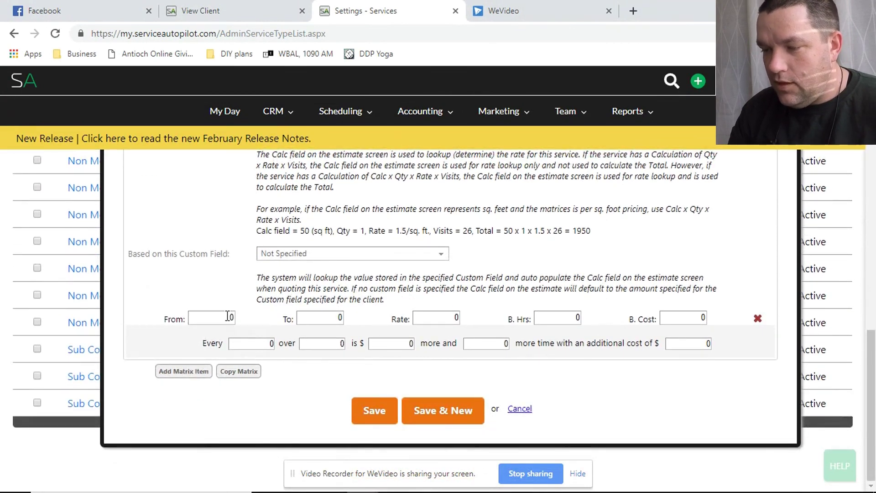
double_click(228, 315)
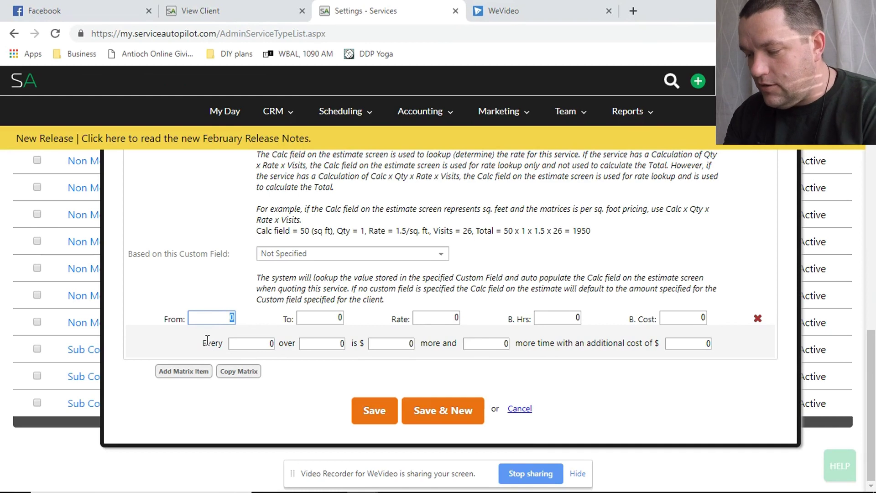
type("0")
key("Tab")
type("100")
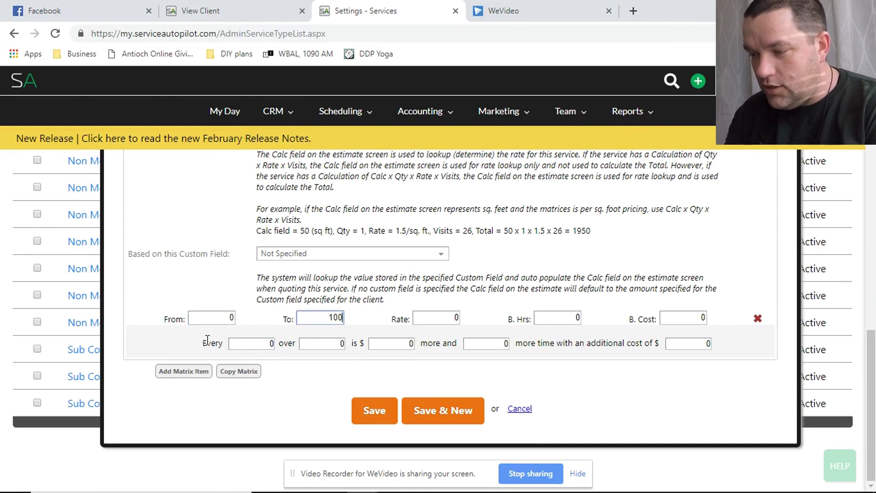
key("Tab")
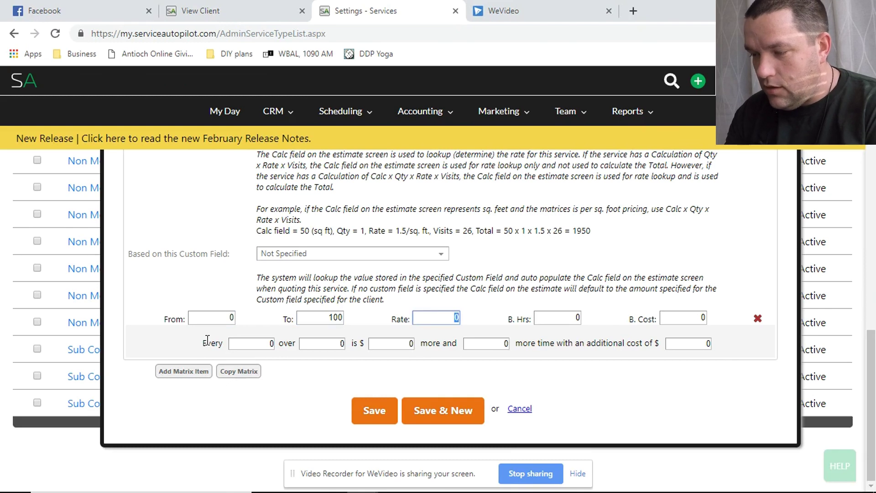
type("65")
key("Tab")
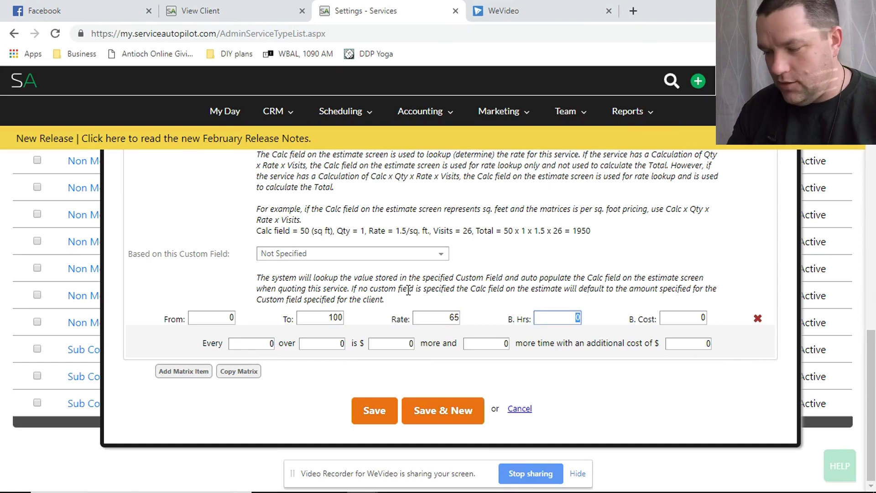
type(".5")
key("Tab")
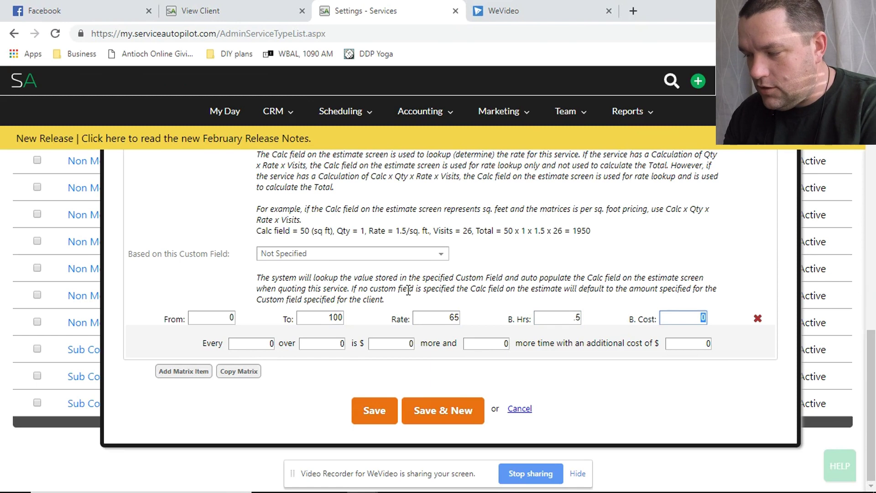
key("Tab")
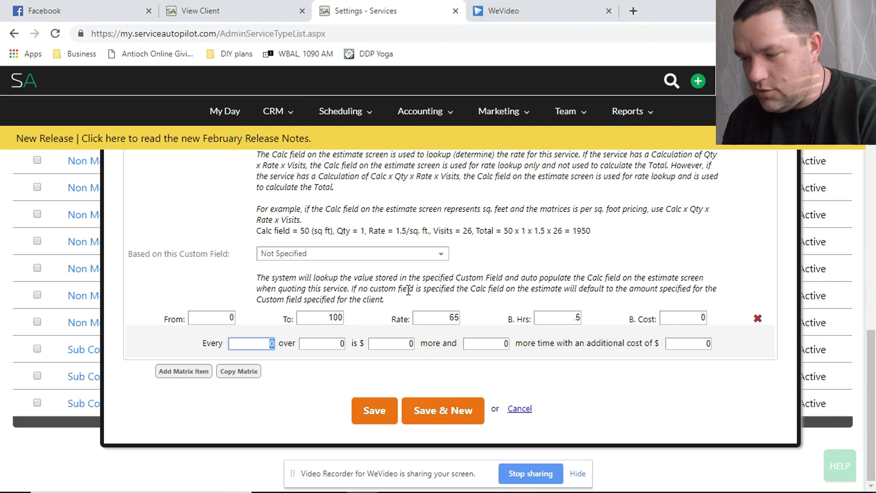
left_click(420, 372)
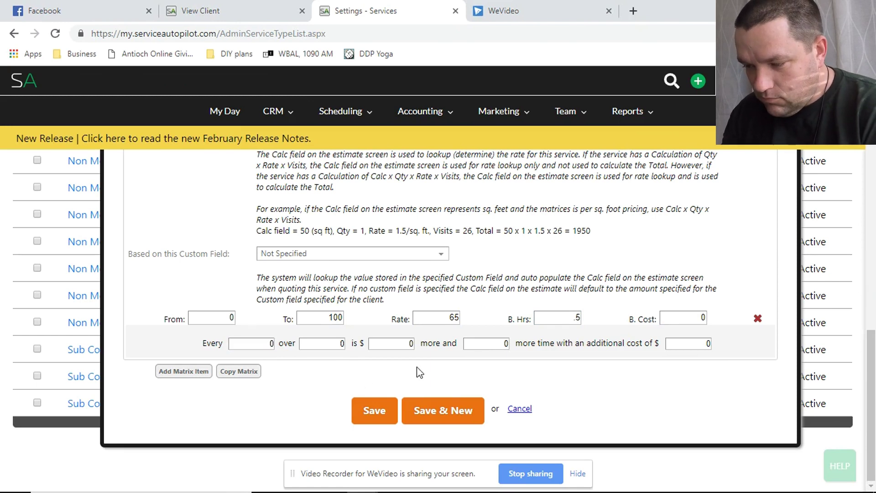
Step: Add a second rate matrix row covering 101 to 200 with a rate of 130
left_click(242, 342)
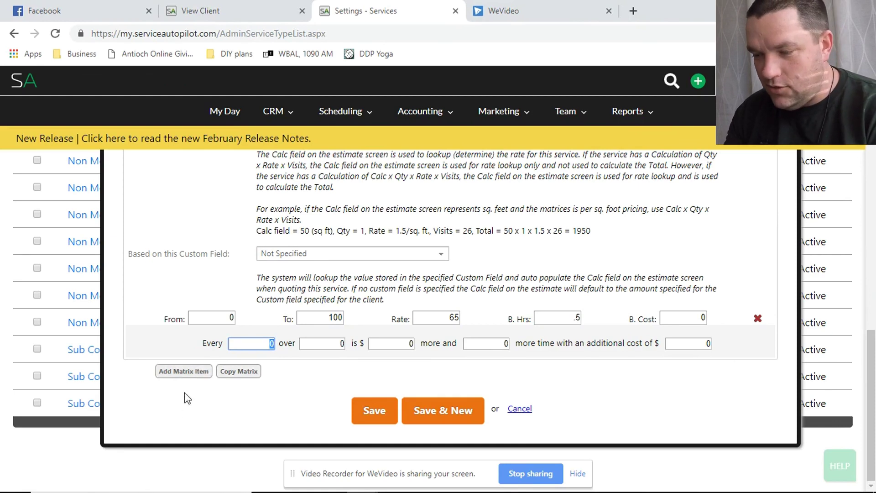
left_click(184, 371)
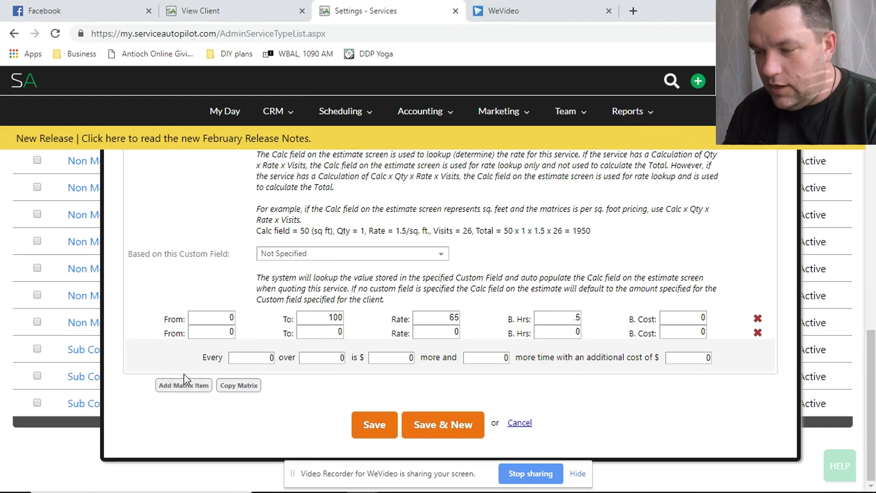
left_click(208, 329)
type("101")
key("Tab")
type("200")
key("Tab")
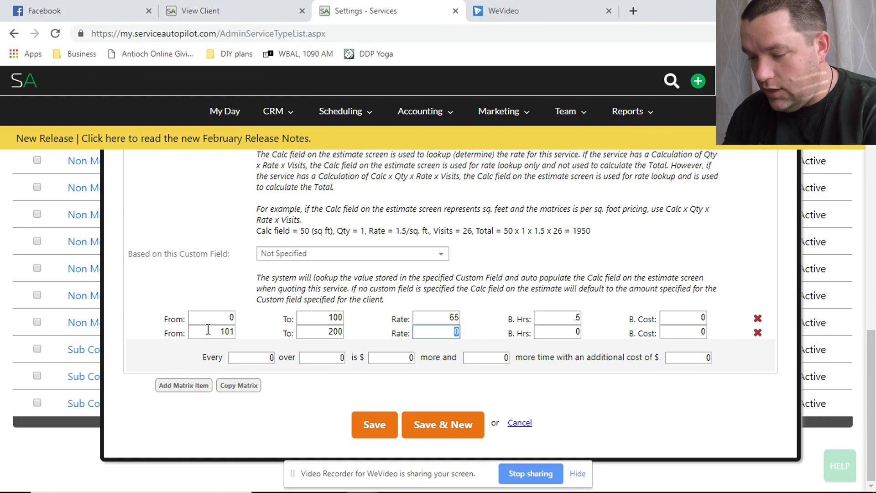
type("130")
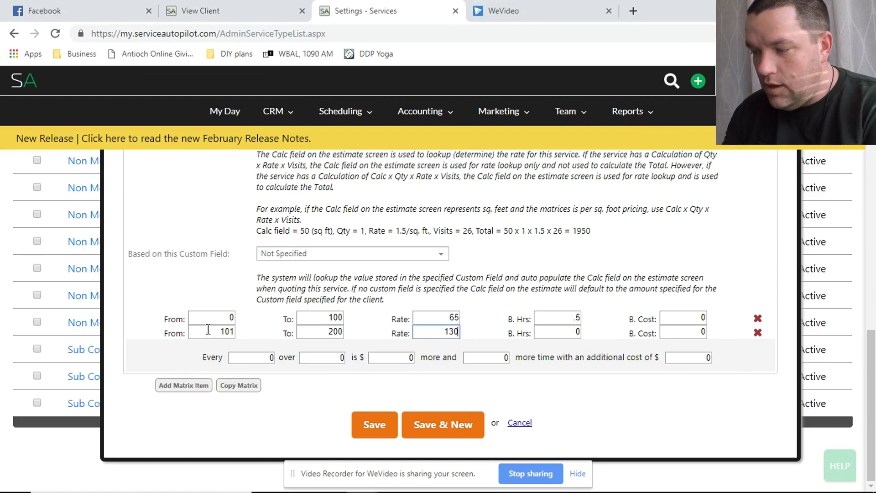
Step: Clear the second rate matrix row's values and delete the row
key("BackSpace")
key("BackSpace")
key("BackSpace")
key("shift+Tab")
key("BackSpace")
key("shift+Tab")
key("BackSpace")
key("BackSpace")
key("BackSpace")
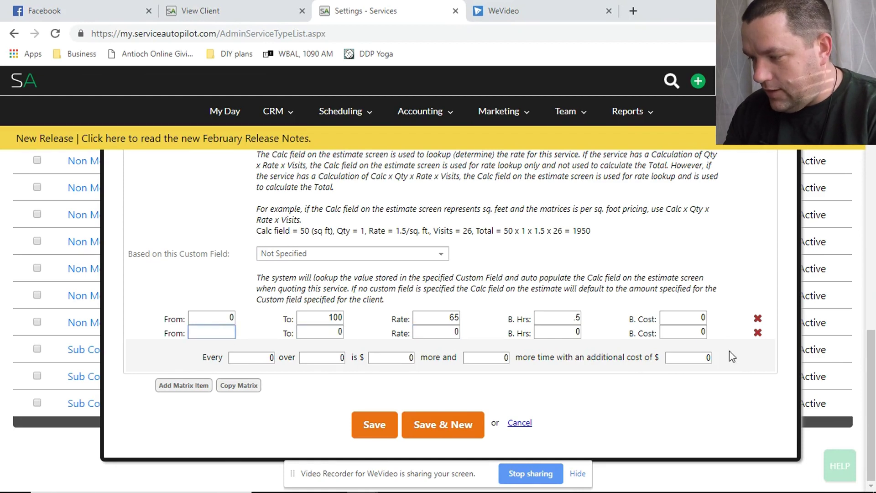
left_click(758, 332)
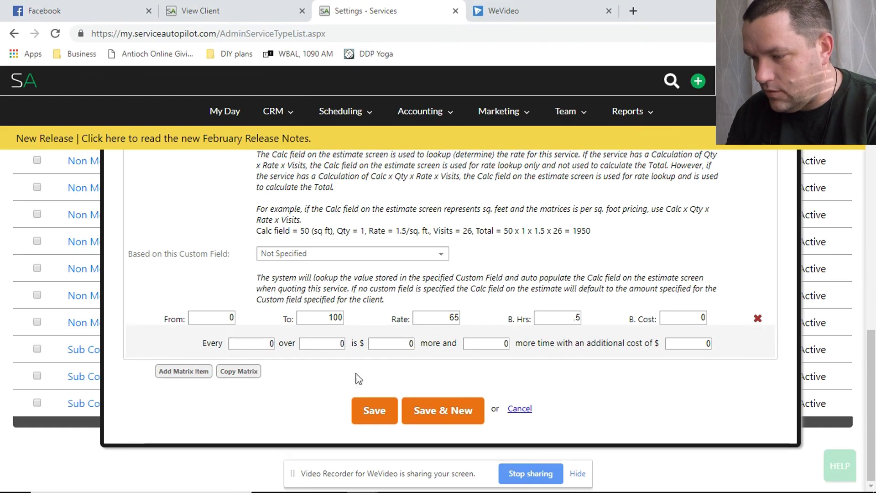
Step: Set the overage rule to every 100 over 100 is $65 more, and save the service
left_click(249, 345)
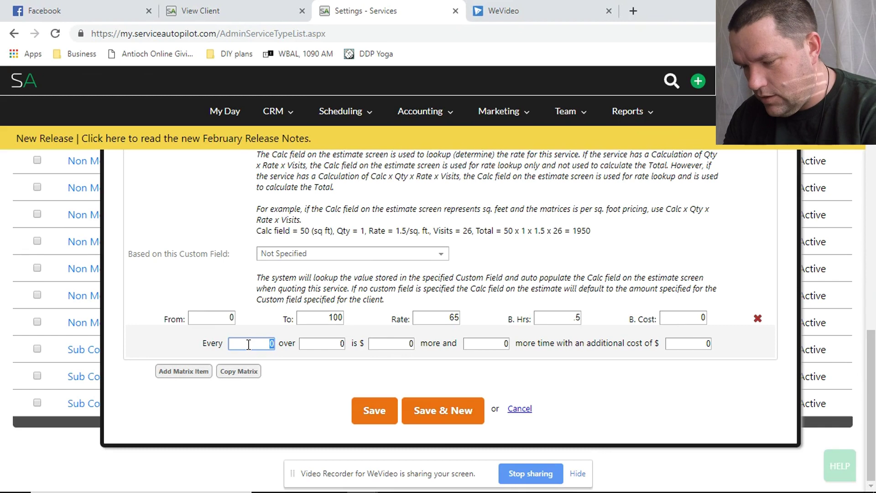
type("100")
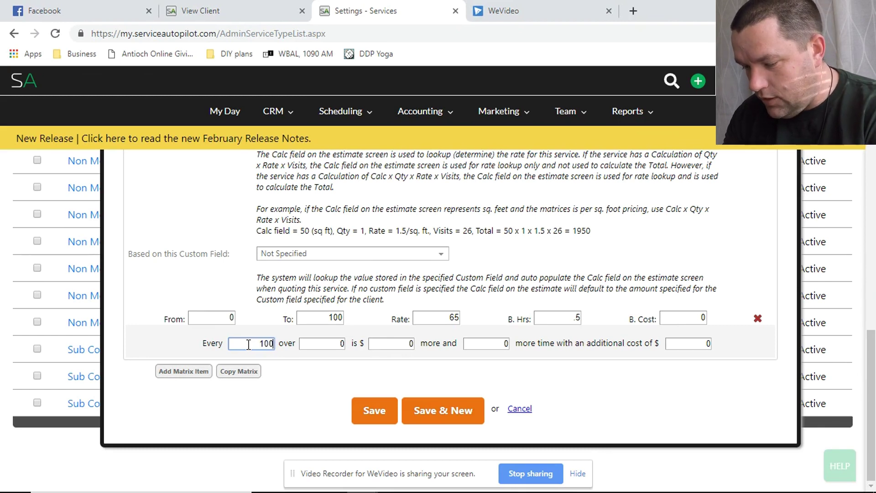
key("Tab")
type("1")
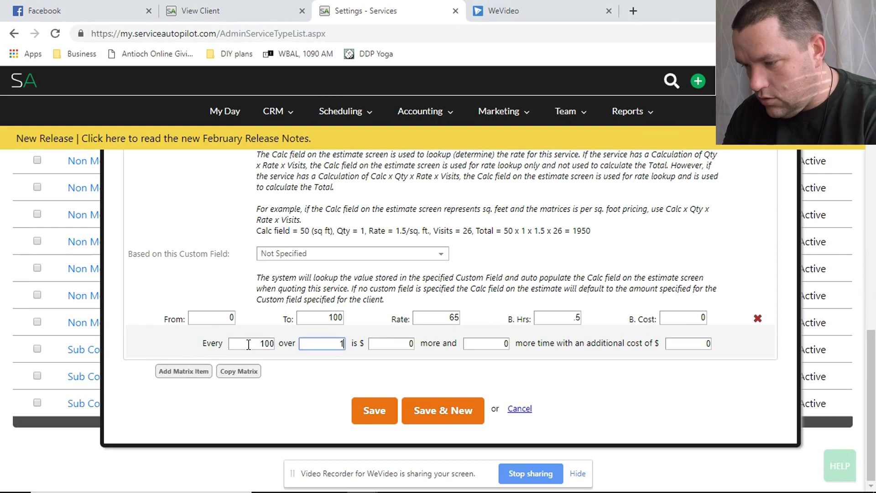
type("00")
key("Tab")
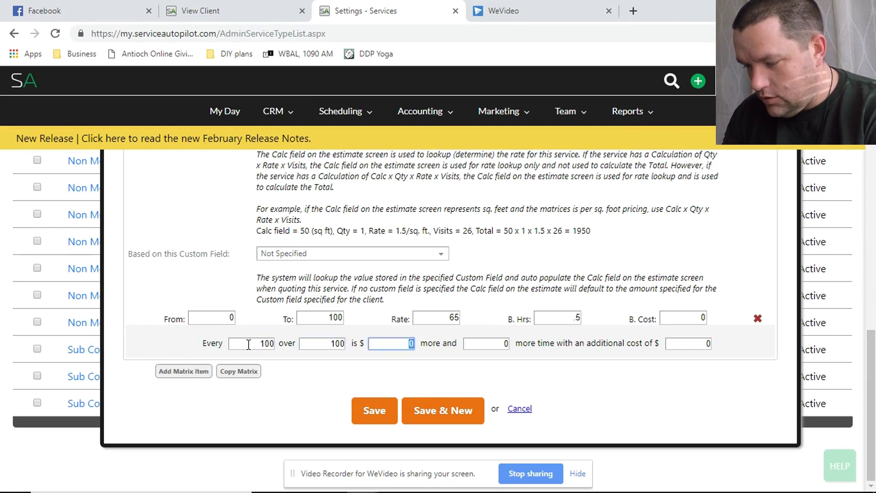
type("65")
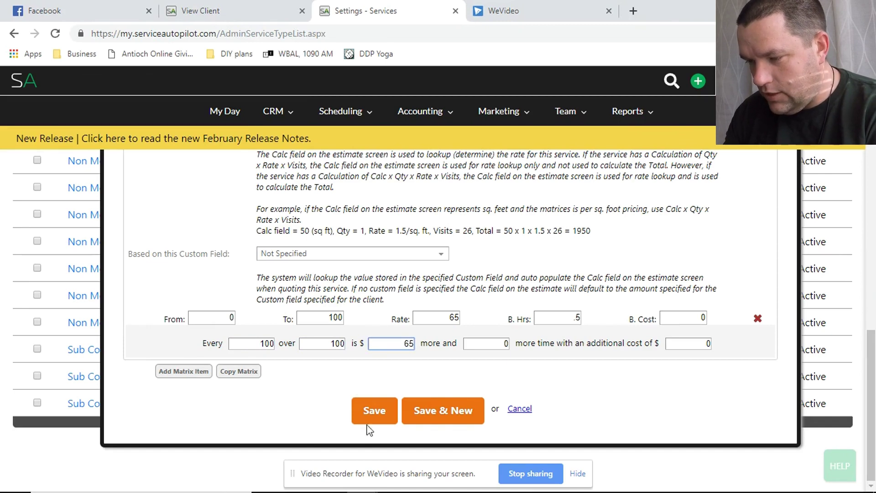
left_click(375, 411)
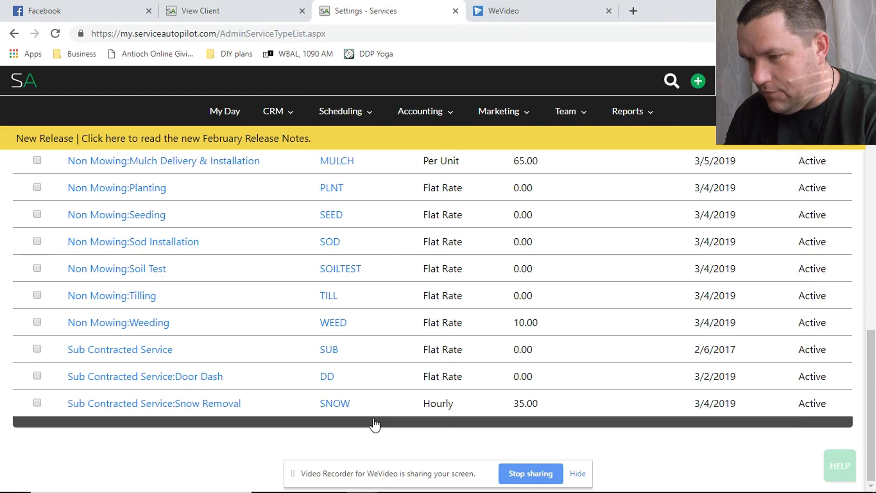
Step: Switch to the test client's open record and start a new estimate, bringing its line items into view
left_click(246, 6)
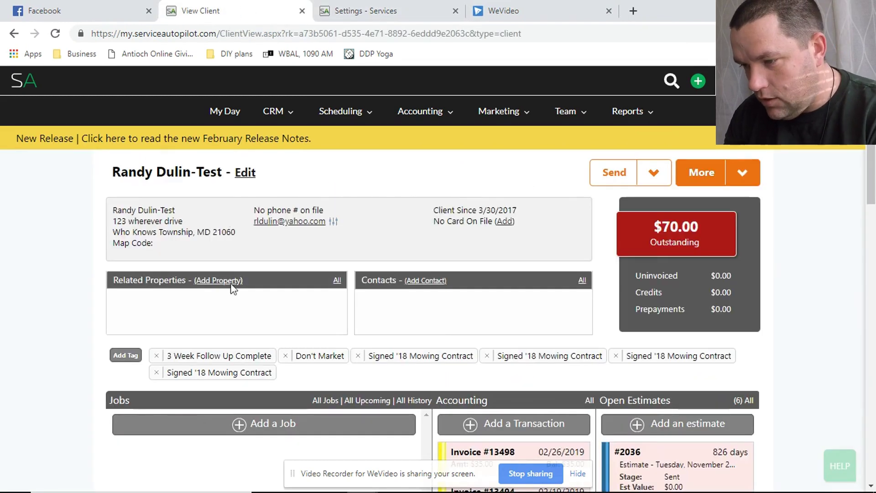
scroll(470, 318, "down", 2)
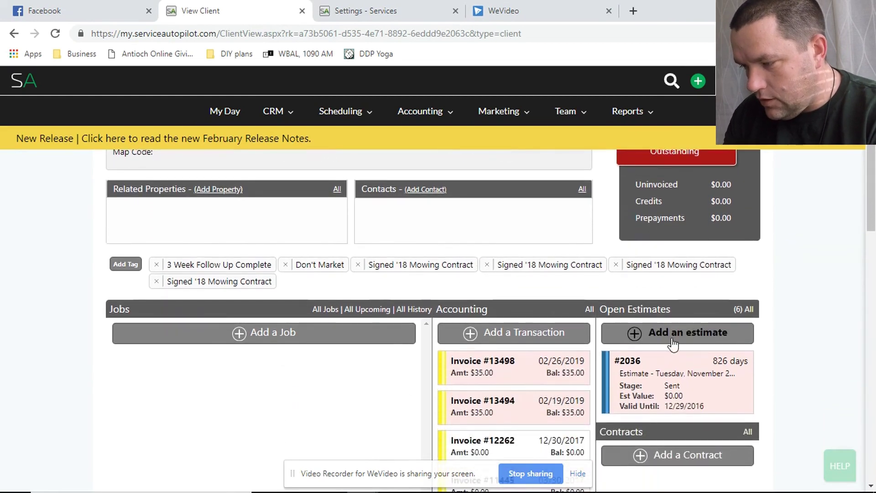
left_click(673, 343)
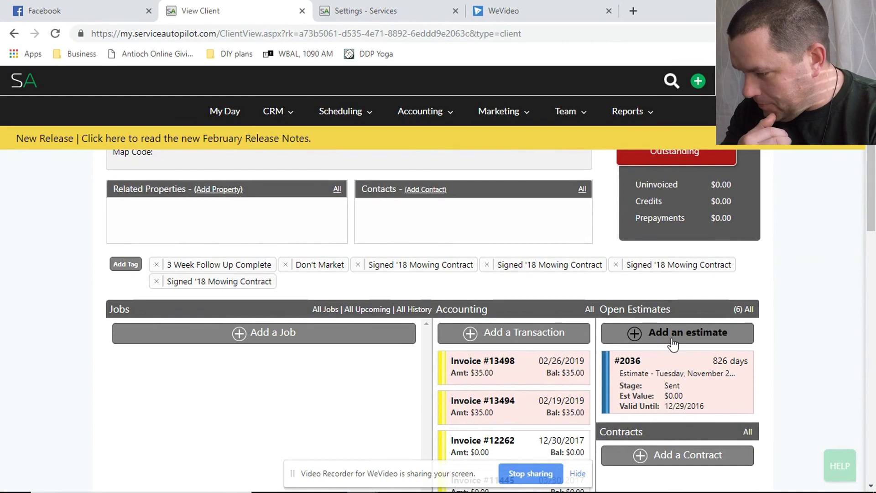
scroll(454, 247, "down", 6)
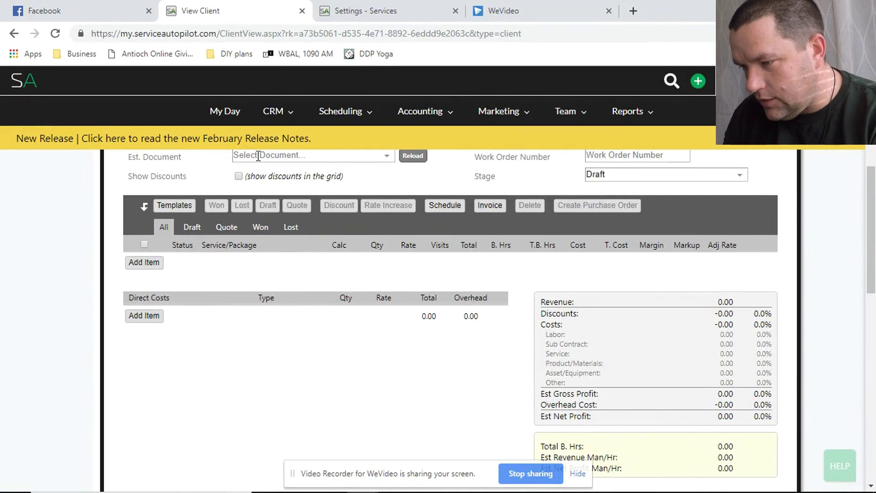
Step: Assign the Generic Estimate Template document to the estimate and add the Non Mowing:Mulch Delivery & Installation service as a line item
left_click(262, 159)
left_click(269, 182)
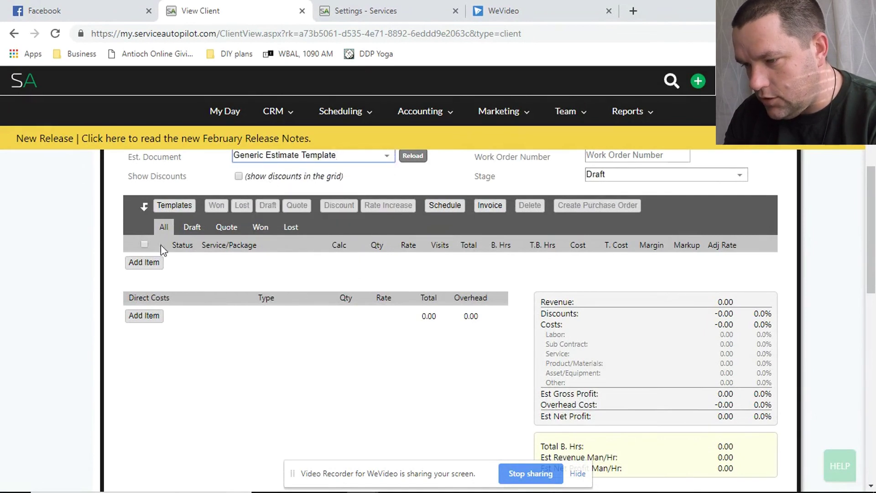
double_click(137, 262)
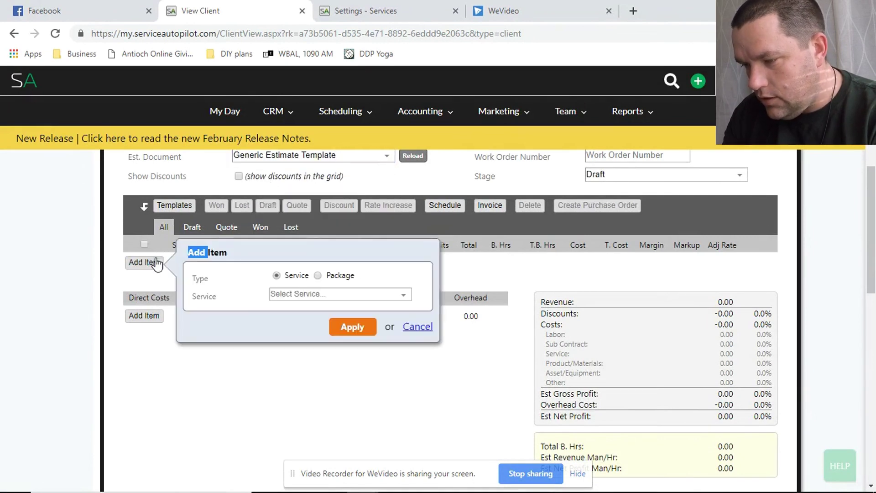
left_click(289, 296)
scroll(305, 386, "down", 2)
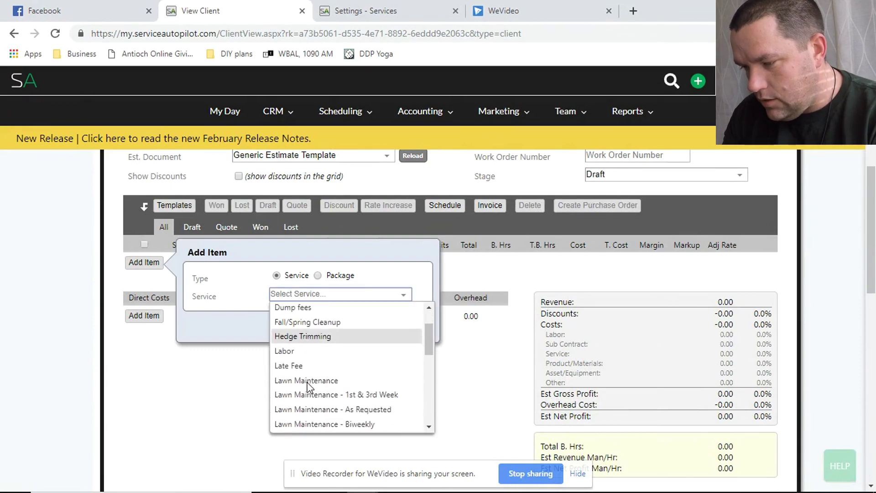
scroll(309, 387, "down", 5)
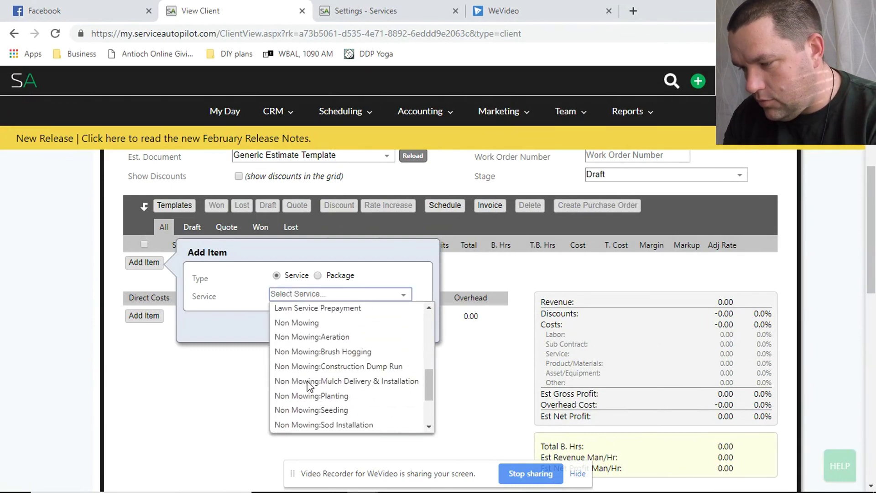
left_click(317, 387)
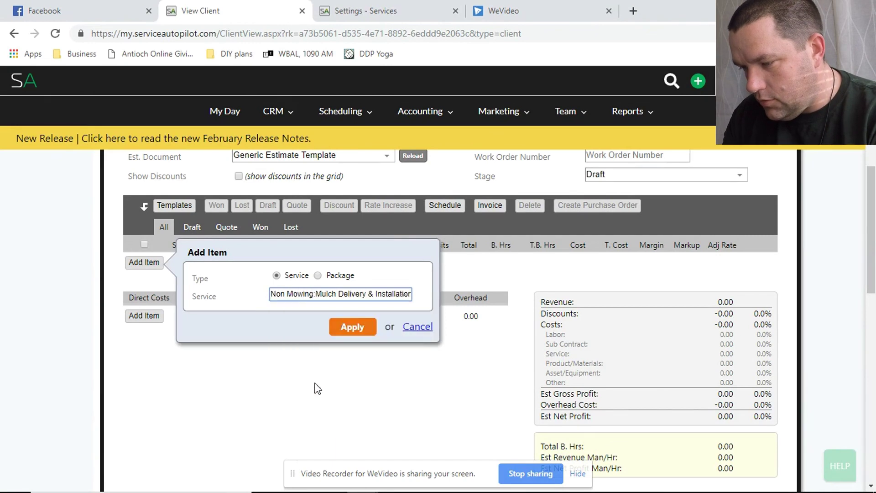
left_click(338, 329)
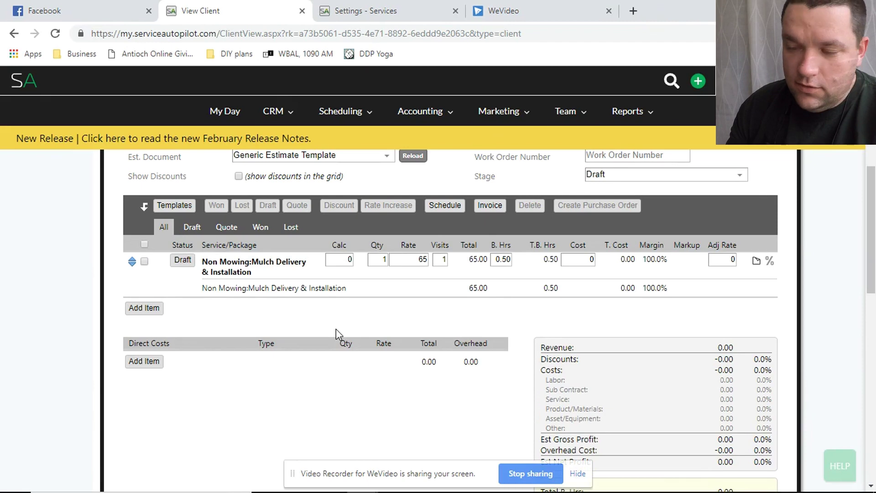
Step: Test the mulch line item's rate matrix with Calc values of 99, 100 and 101 in turn
left_click(344, 264)
type("99")
key("Tab")
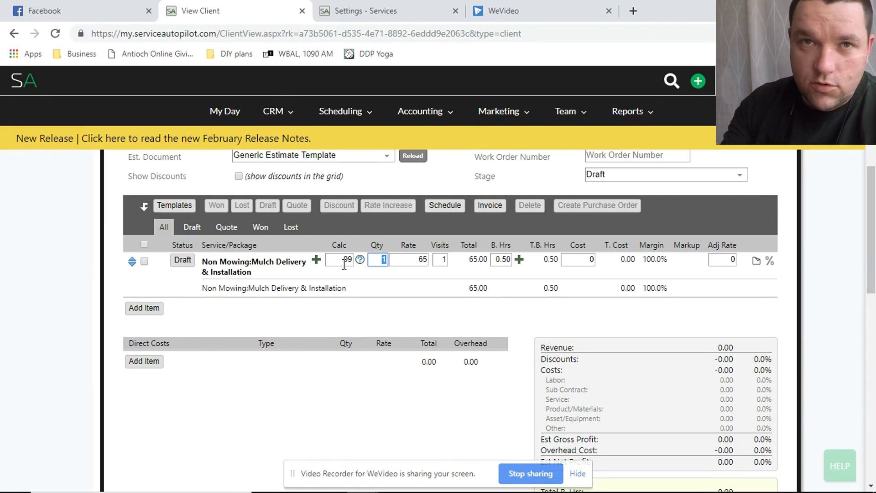
left_click(343, 258)
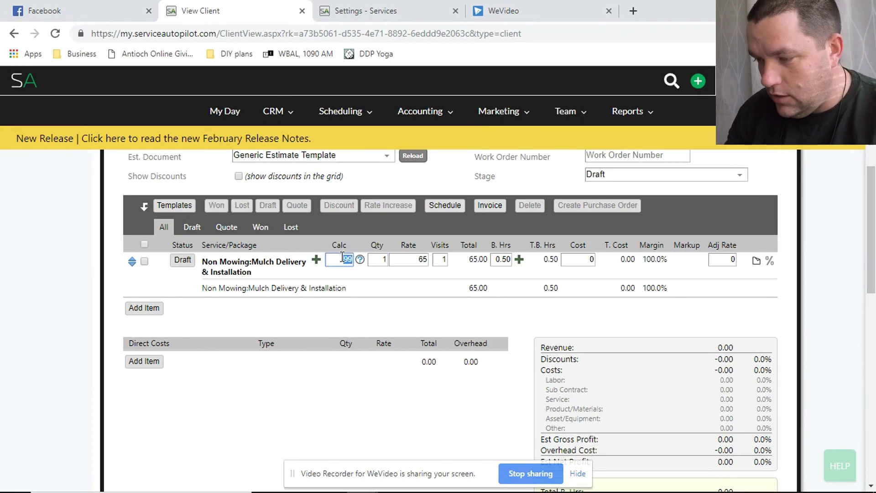
type("100")
key("Tab")
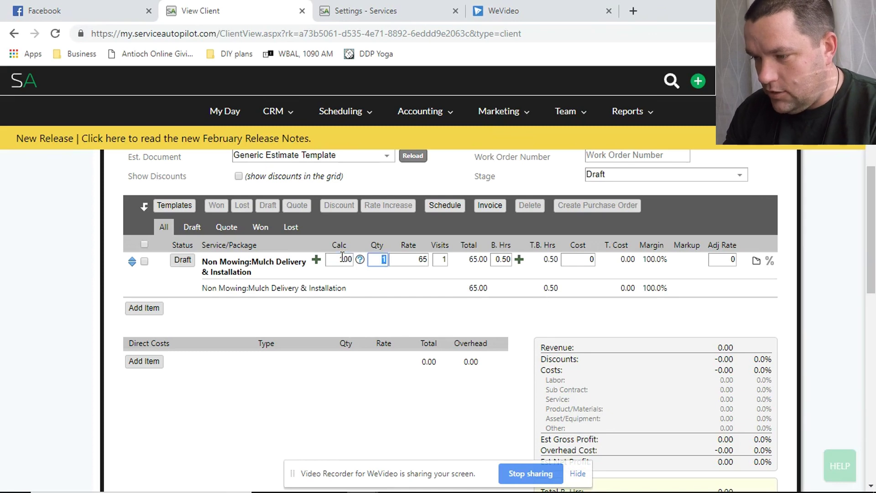
left_click(343, 258)
type("101")
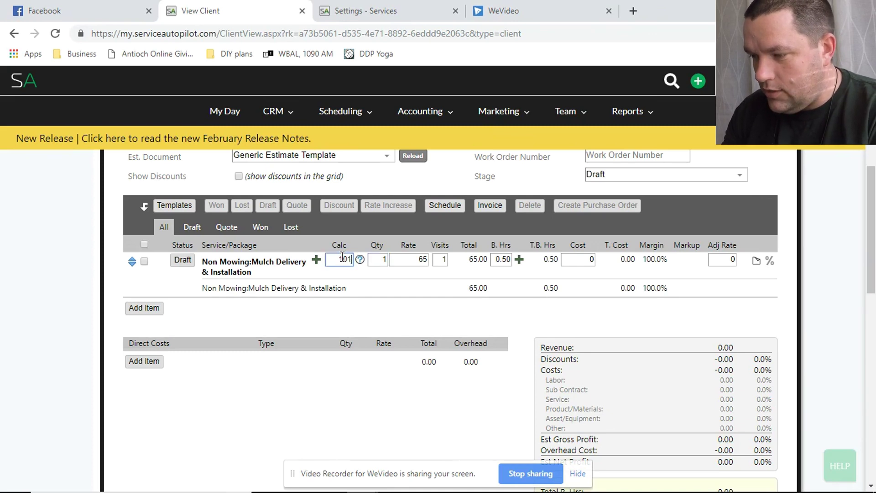
key("Tab")
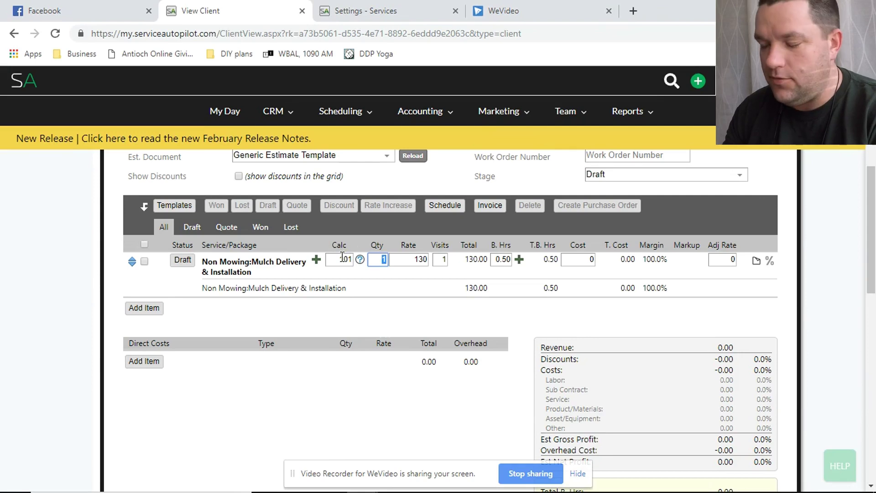
Step: Test the mulch line item's overage pricing with Calc values of 199, 200 and 201 in turn
left_click(335, 260)
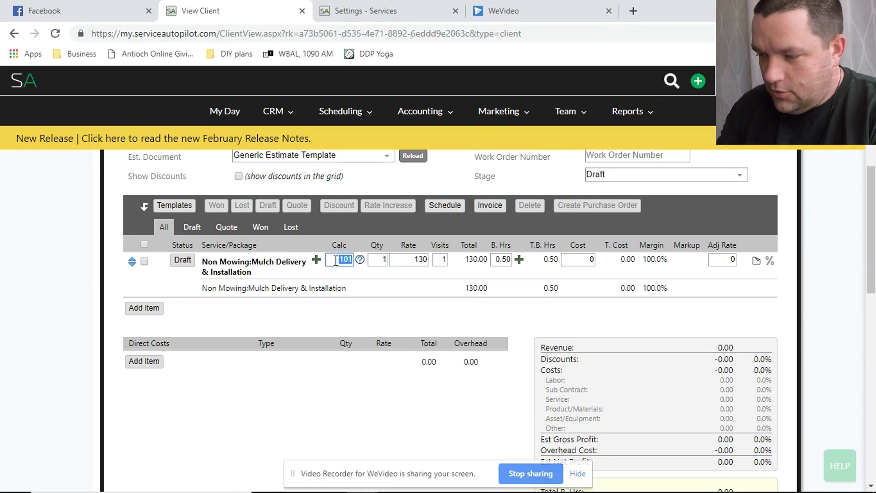
type("199")
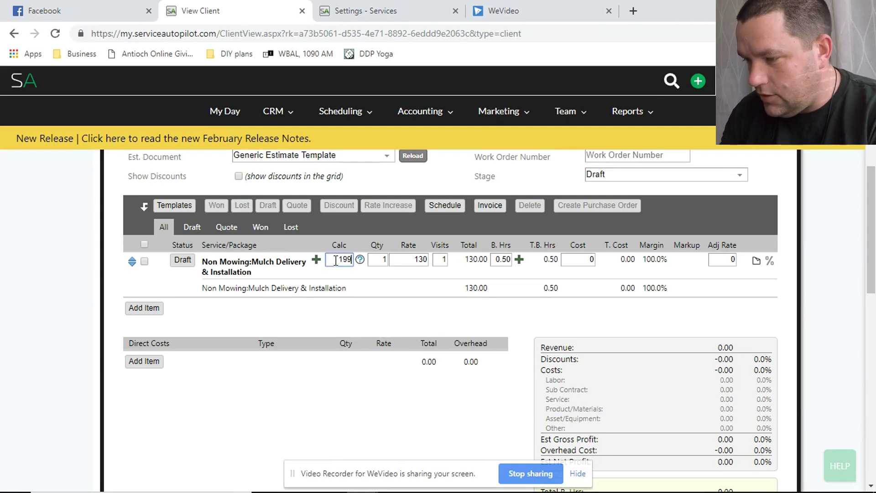
key("Tab")
left_click(336, 260)
type("1")
key("BackSpace")
type("200")
key("Tab")
left_click(336, 261)
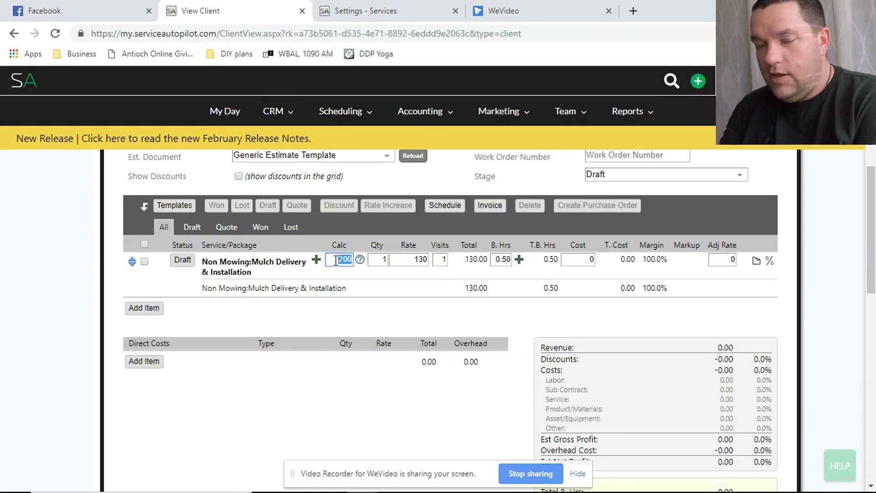
type("201")
key("Tab")
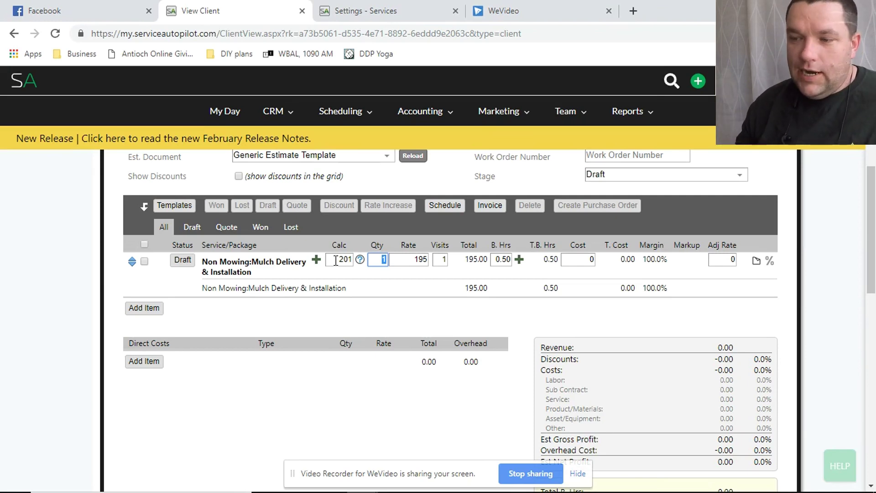
Step: Set the mulch line item's Calc value to 180
left_click(344, 262)
type("130")
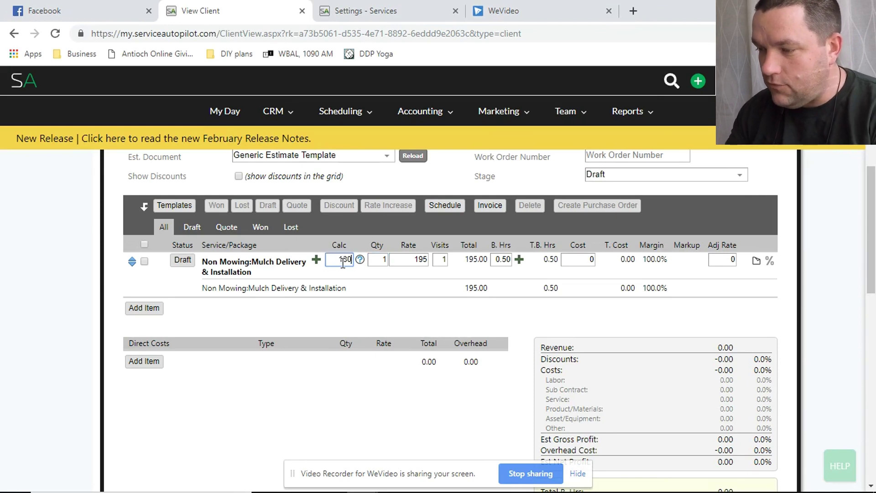
key("Tab")
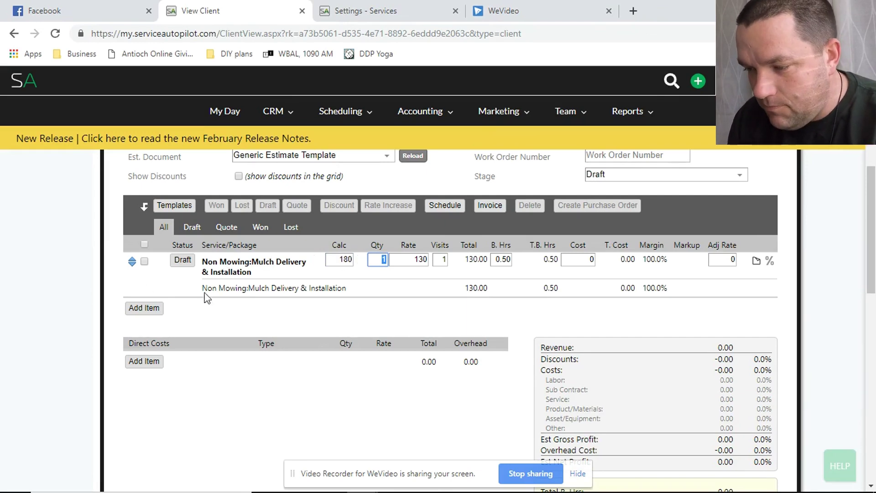
Step: Add the Lawn Maintenance - Weekly service as a second line item of the estimate
left_click(149, 309)
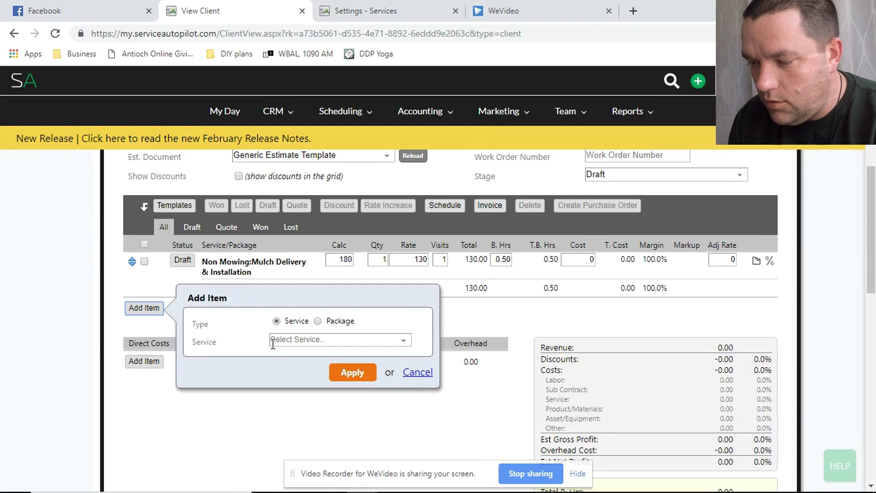
left_click(278, 340)
scroll(320, 381, "down", 5)
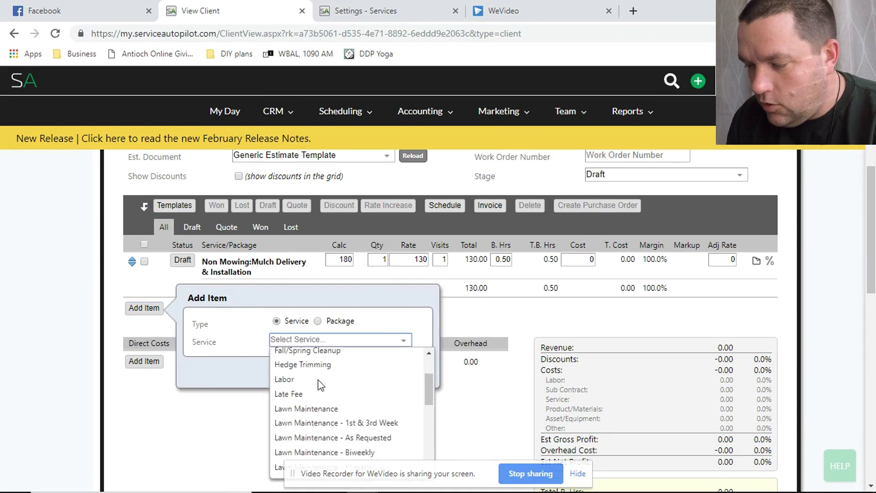
scroll(319, 382, "down", 1)
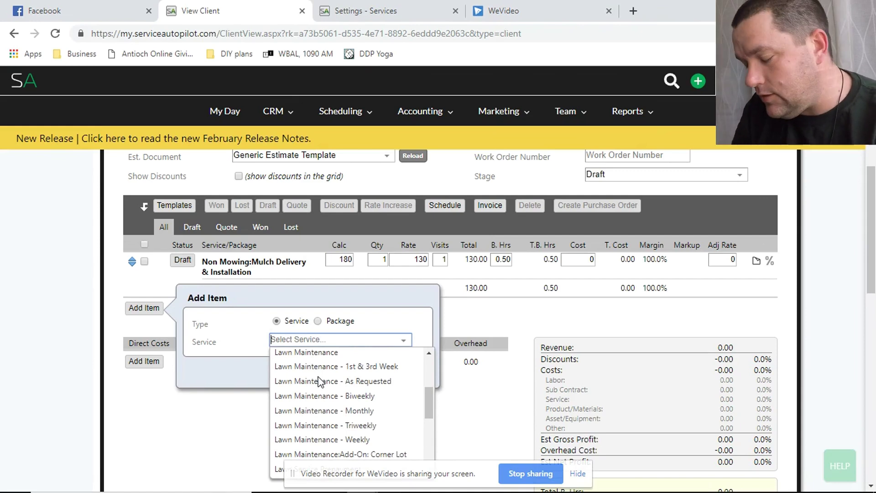
scroll(320, 382, "down", 1)
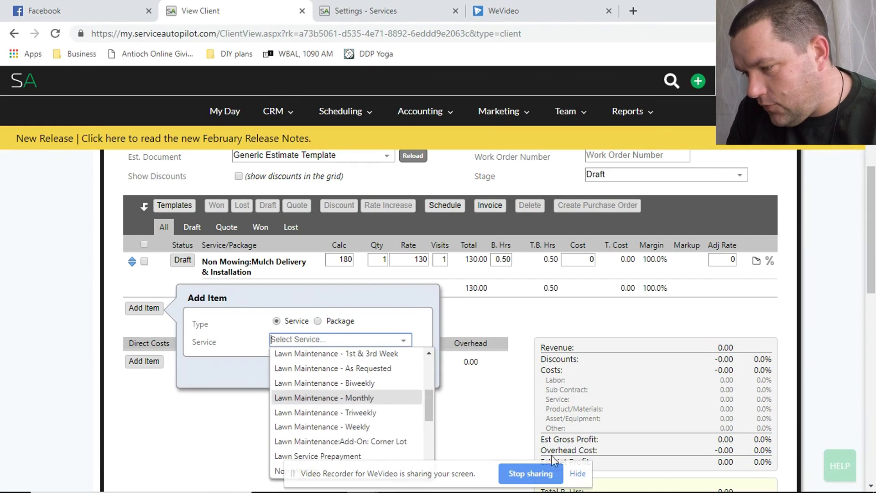
left_click(414, 400)
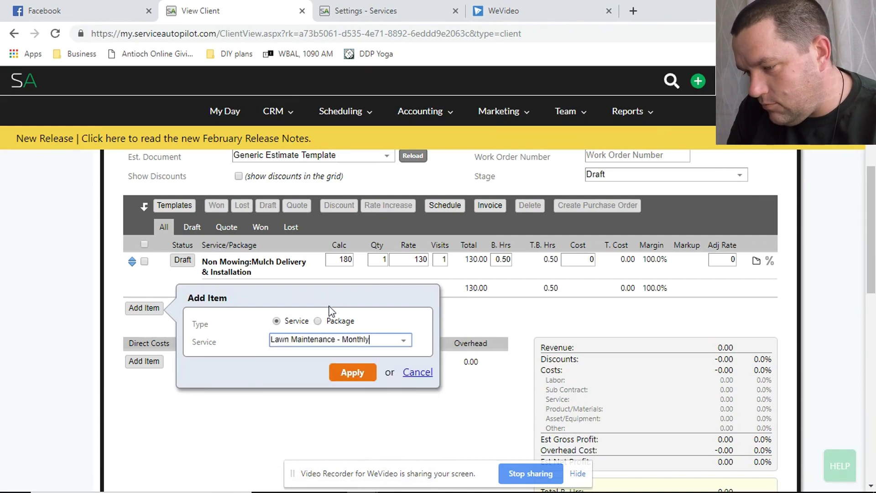
left_click(338, 340)
scroll(337, 383, "down", 3)
scroll(339, 421, "down", 2)
left_click(340, 420)
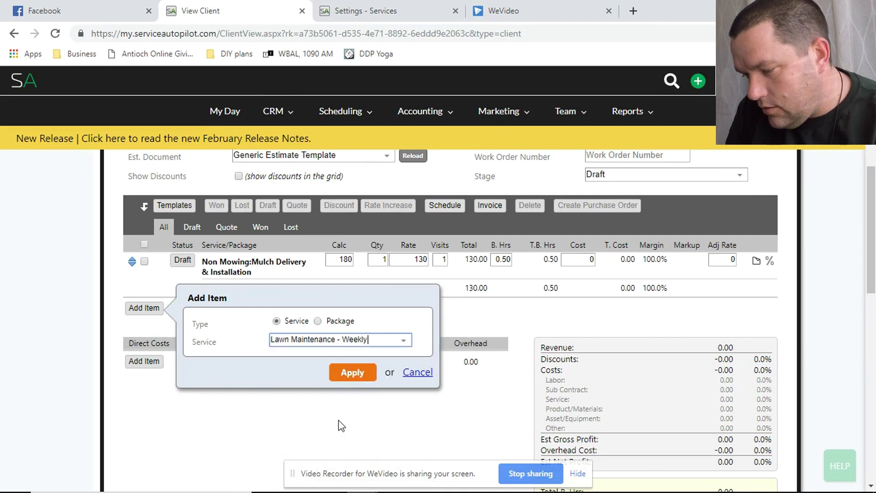
left_click(351, 373)
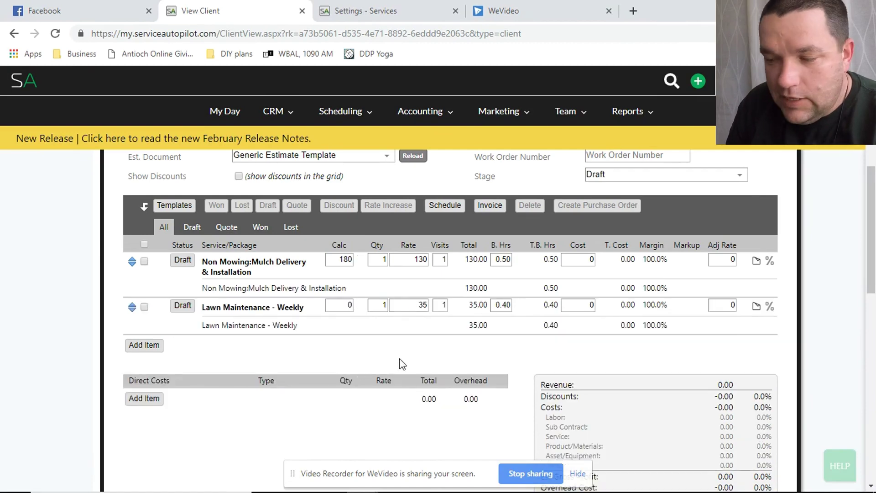
Step: Test the weekly lawn maintenance item's rate matrix with Calc values of 28000 and 6000
left_click(347, 306)
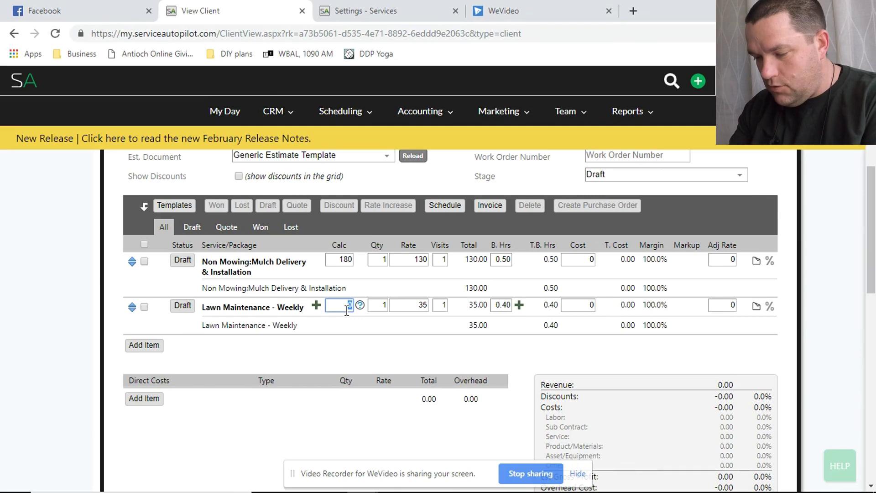
type("28000")
key("Tab")
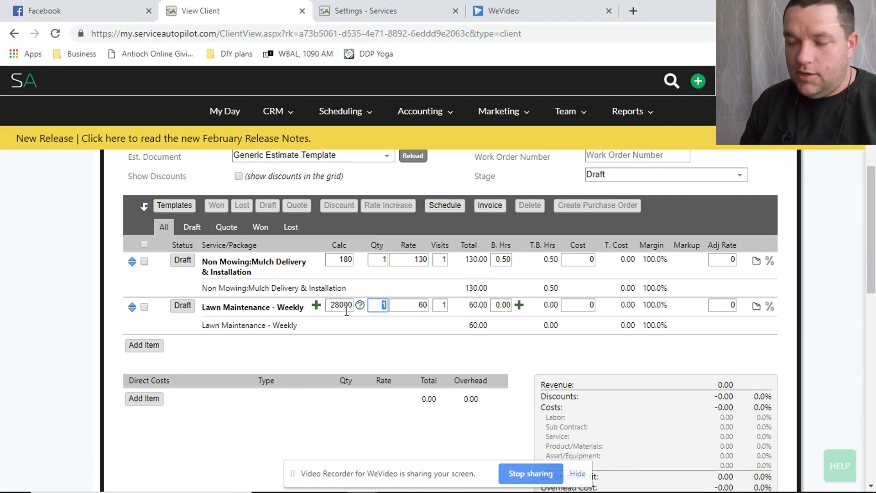
left_click(347, 309)
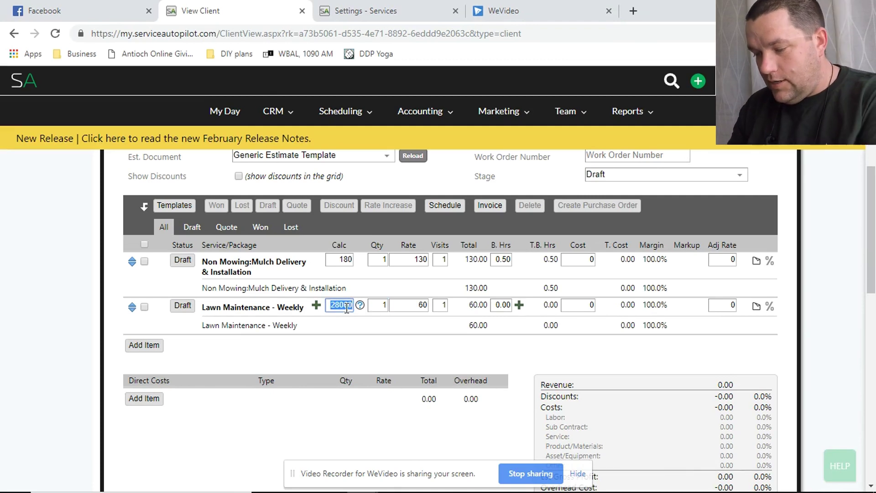
type("6000")
key("Tab")
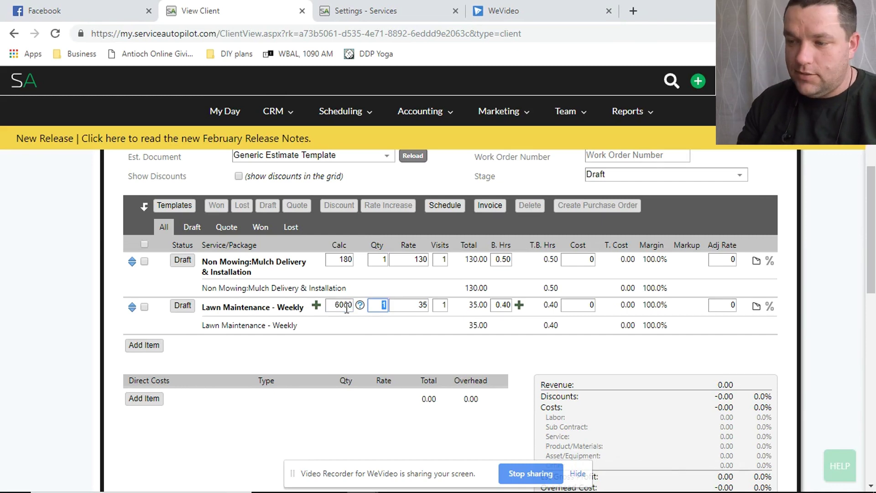
Step: Set the weekly lawn maintenance item's Calc value to 13000
left_click(347, 309)
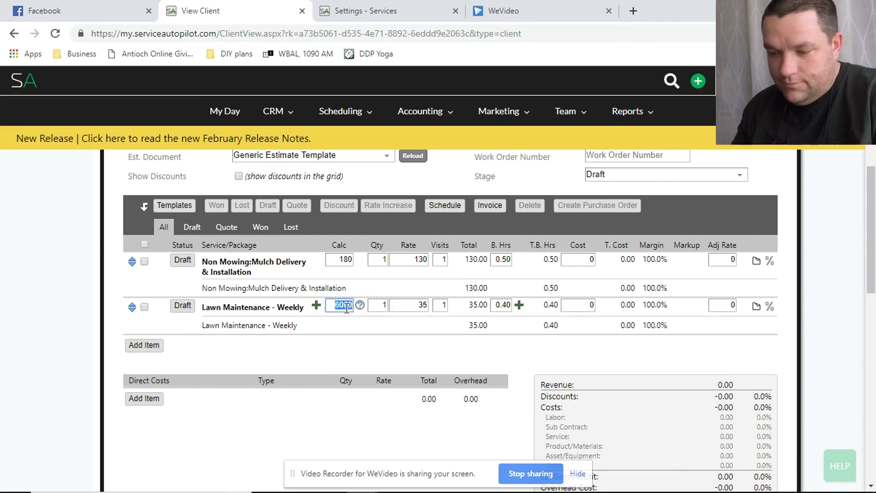
type("13000")
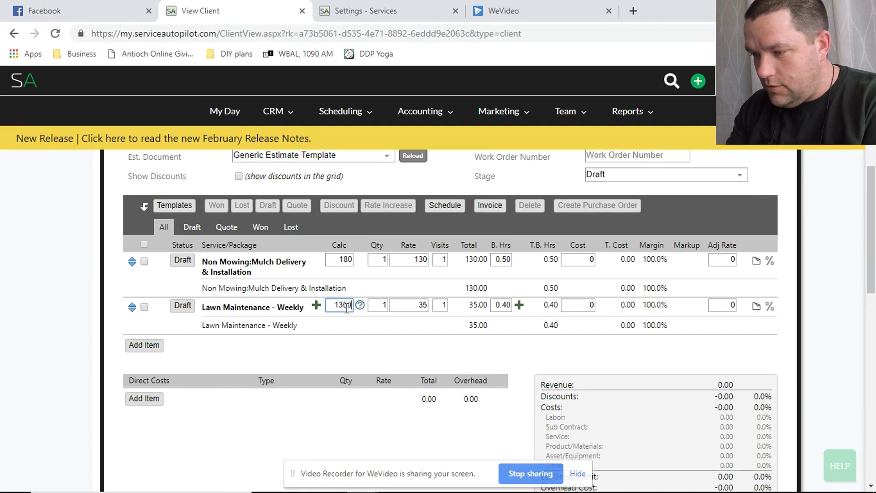
key("Tab")
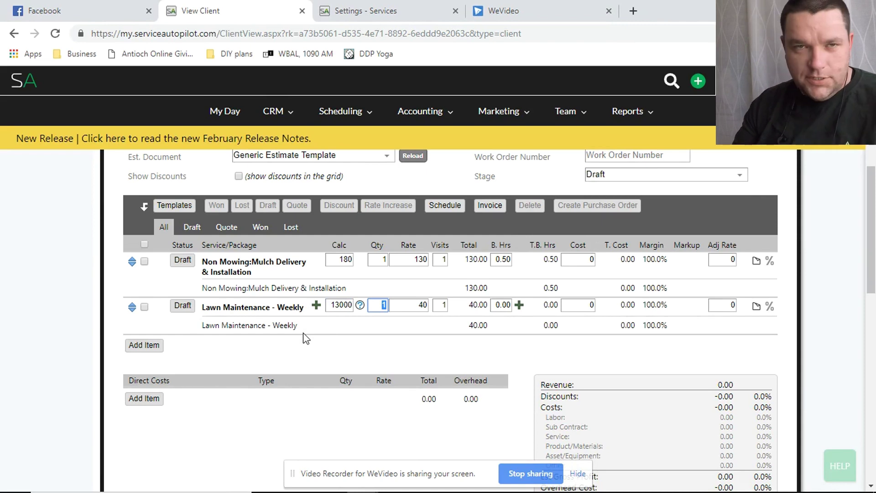
Step: Add the Corner Lot product as a subitem of the Lawn Maintenance - Weekly line item
left_click(316, 306)
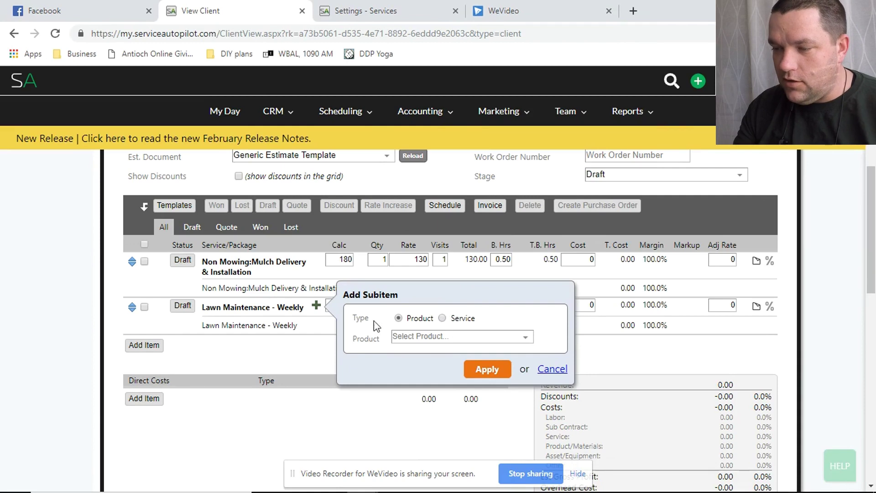
left_click(440, 336)
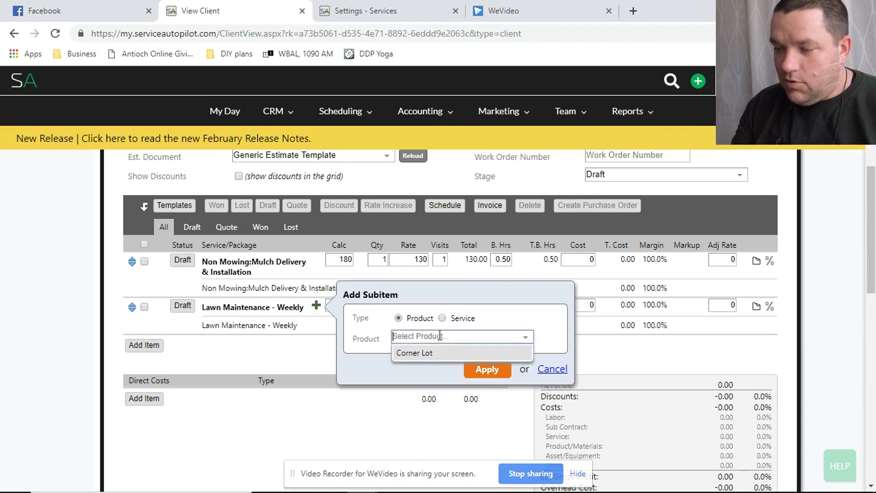
left_click(426, 354)
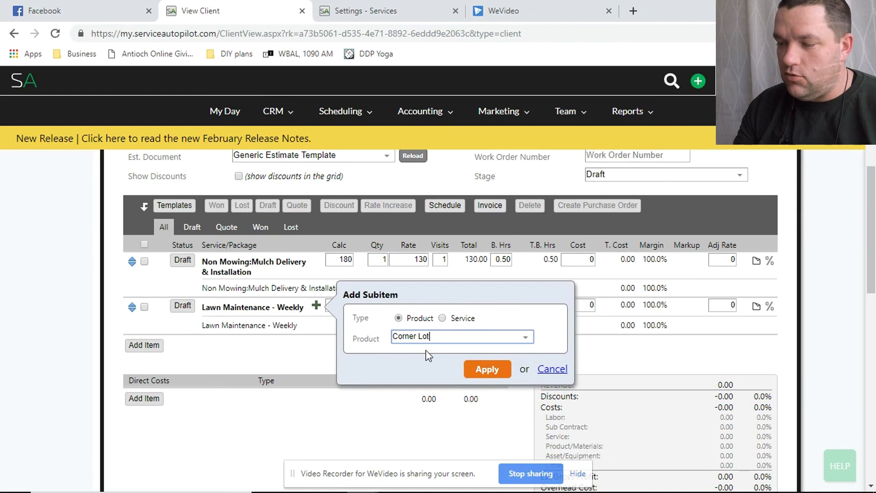
left_click(472, 368)
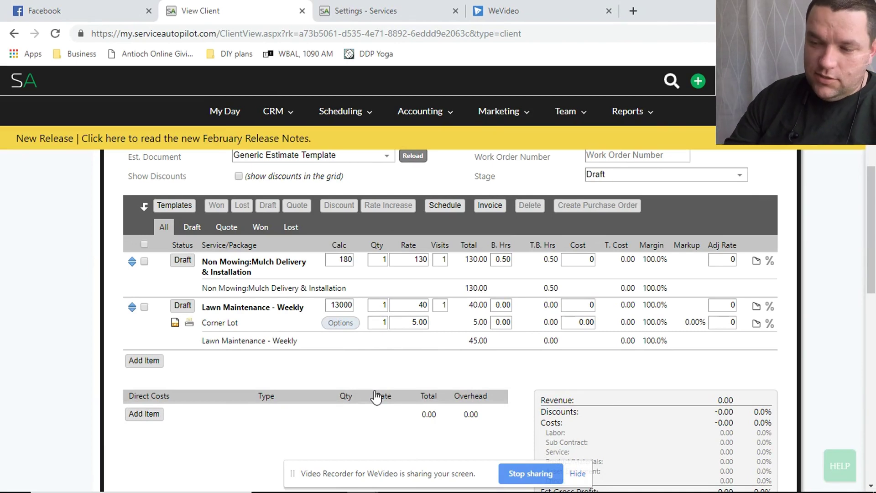
Step: Change the status of the weekly lawn maintenance and mulch line items to Quote and save the estimate
left_click(183, 305)
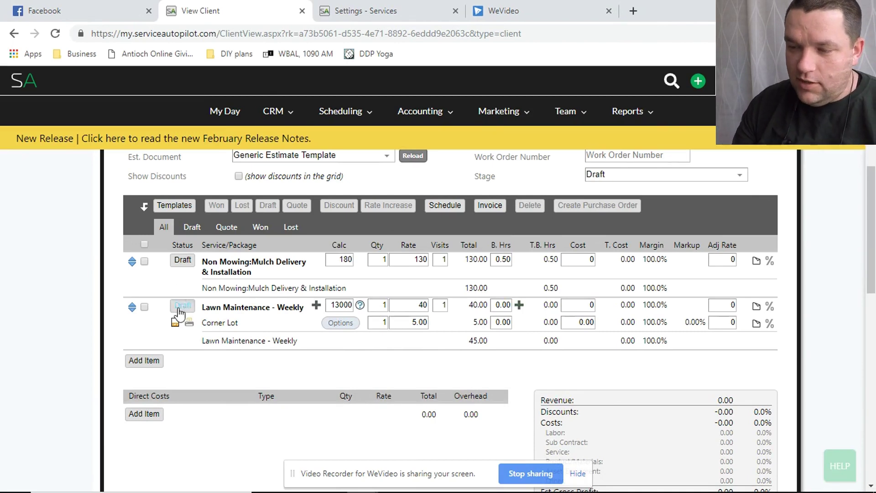
left_click(182, 260)
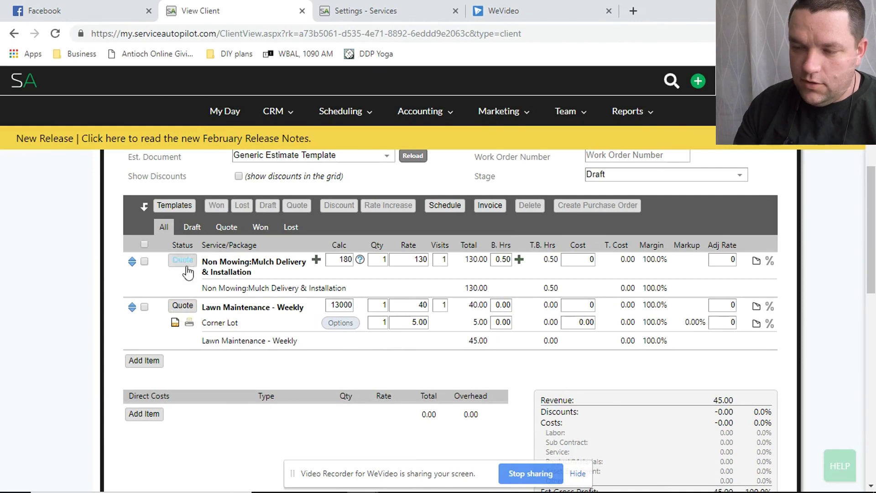
scroll(249, 340, "up", 2)
scroll(250, 343, "down", 6)
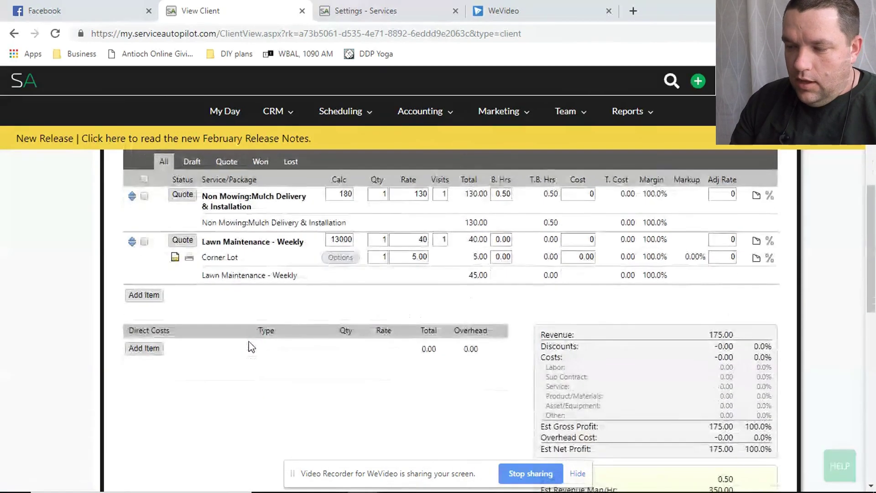
left_click(362, 395)
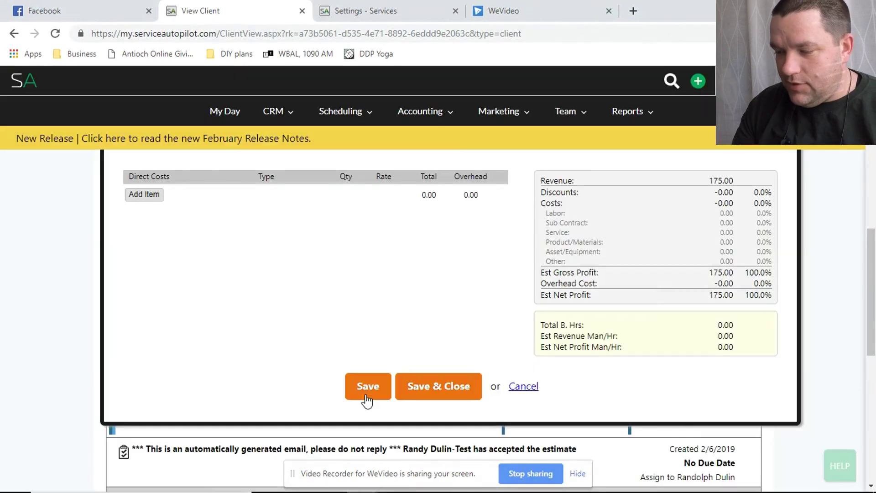
Step: Preview the estimate document without setting its stage to sent, review the quote, and close the preview
scroll(422, 294, "up", 3)
scroll(422, 295, "up", 6)
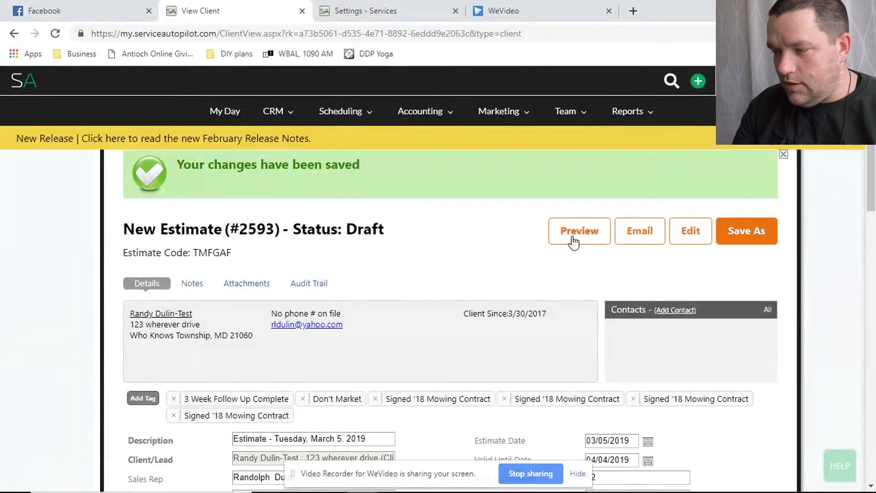
left_click(574, 242)
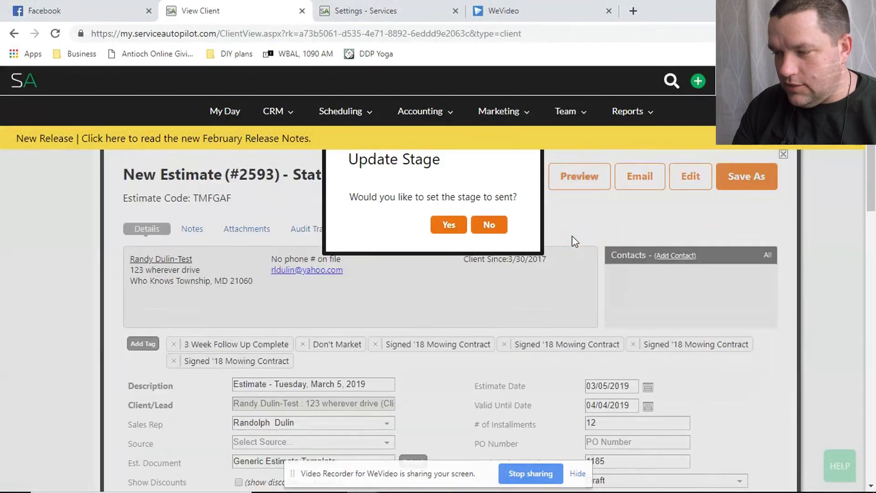
left_click(479, 223)
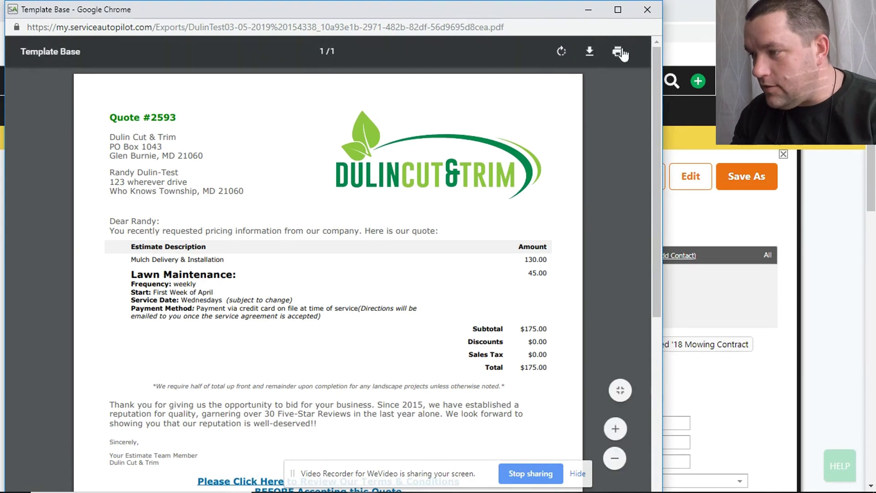
left_click(645, 13)
Step: Open the Lawn Maintenance - Biweekly service in the services settings and examine its rate matrix ranges and rates
mouse_move(502, 111)
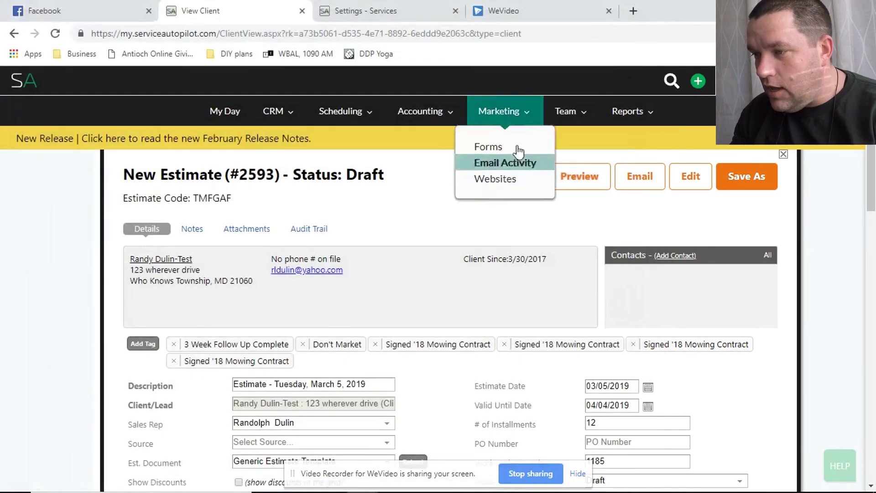
left_click(382, 10)
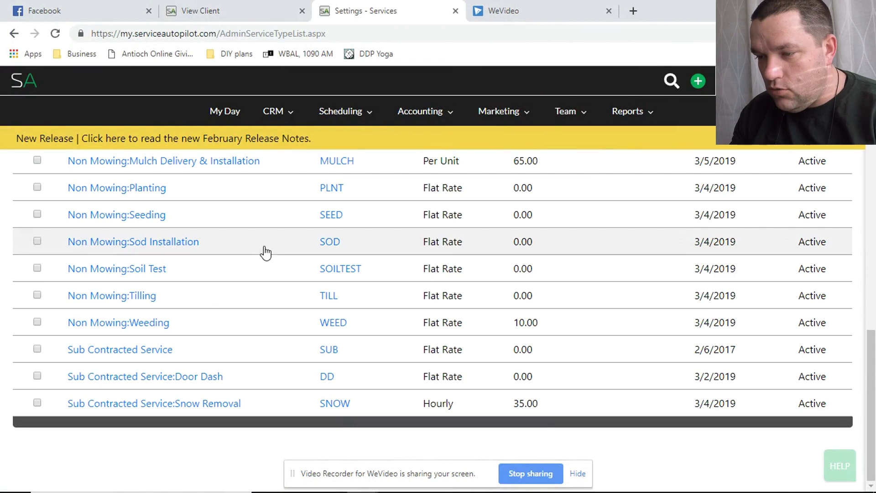
scroll(265, 252, "up", 6)
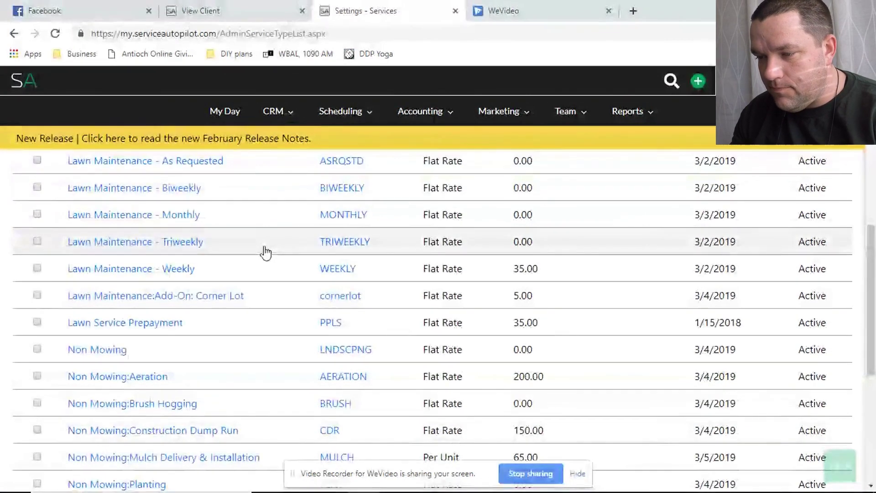
scroll(265, 252, "up", 2)
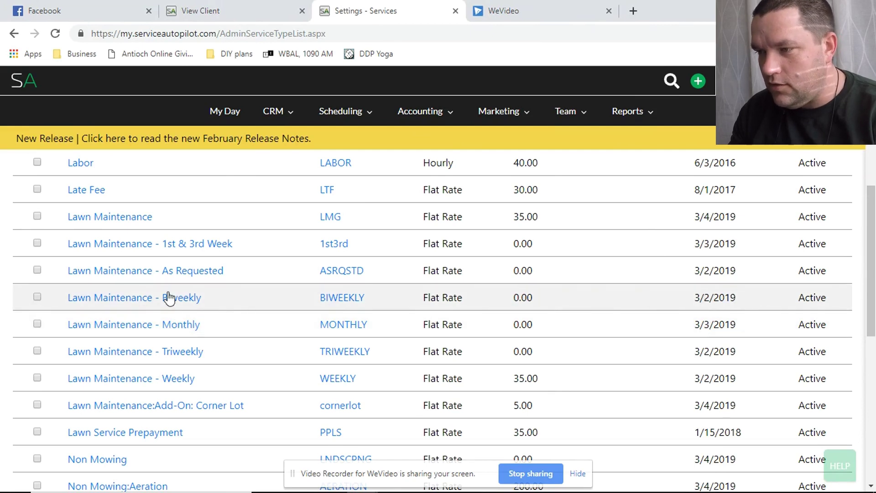
left_click(169, 297)
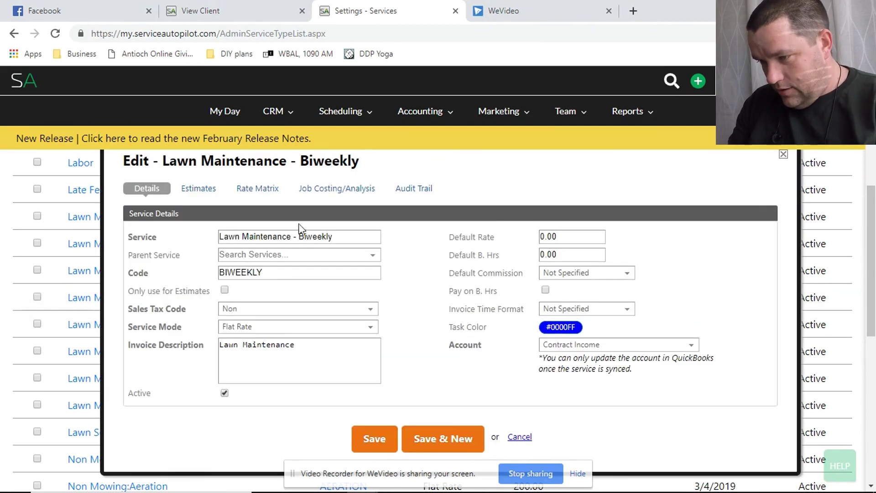
left_click(265, 188)
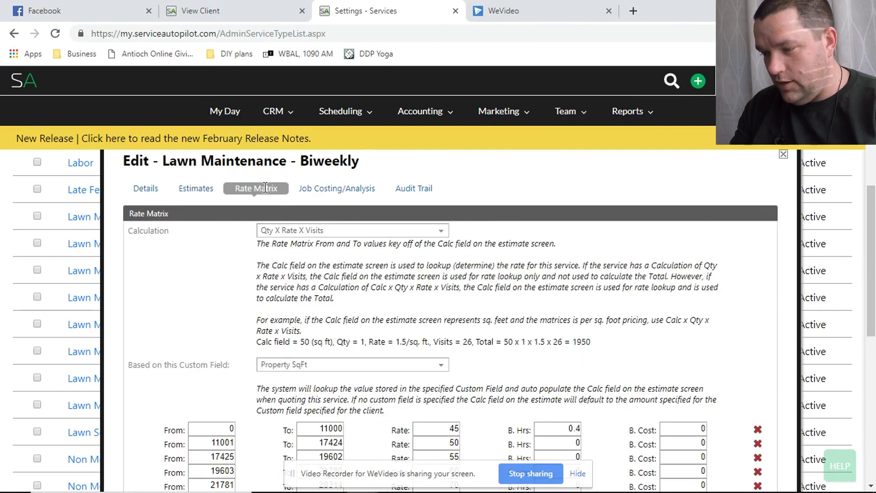
scroll(470, 354, "down", 4)
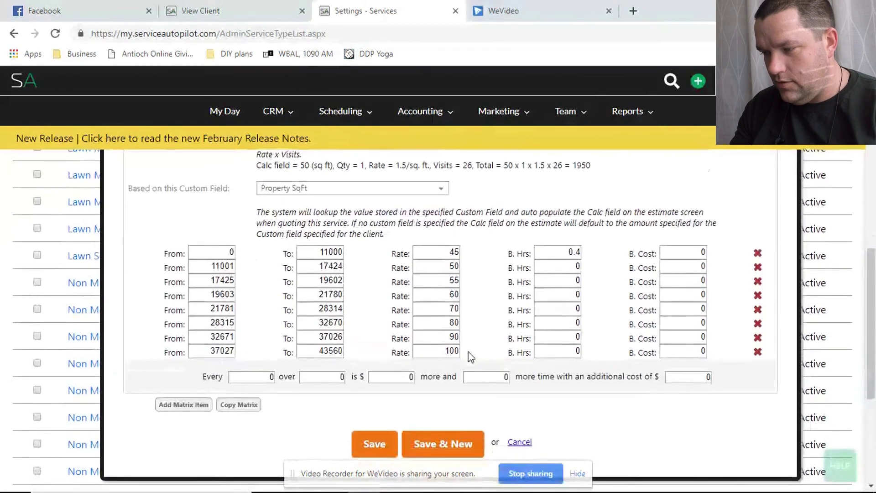